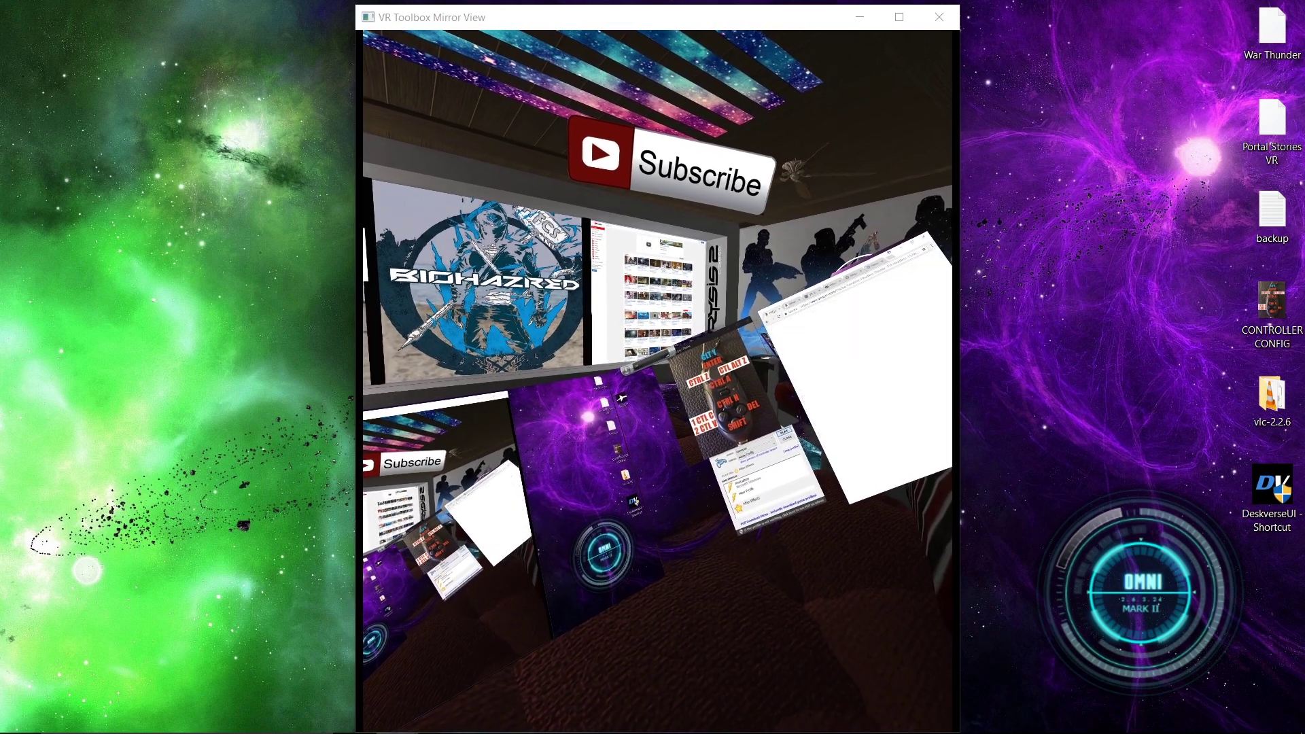
# Bring the Amazon page on screen, minimize it, and place the controller photo on the left
pyautogui.moveTo(883, 285); pyautogui.dragTo(329, 31)
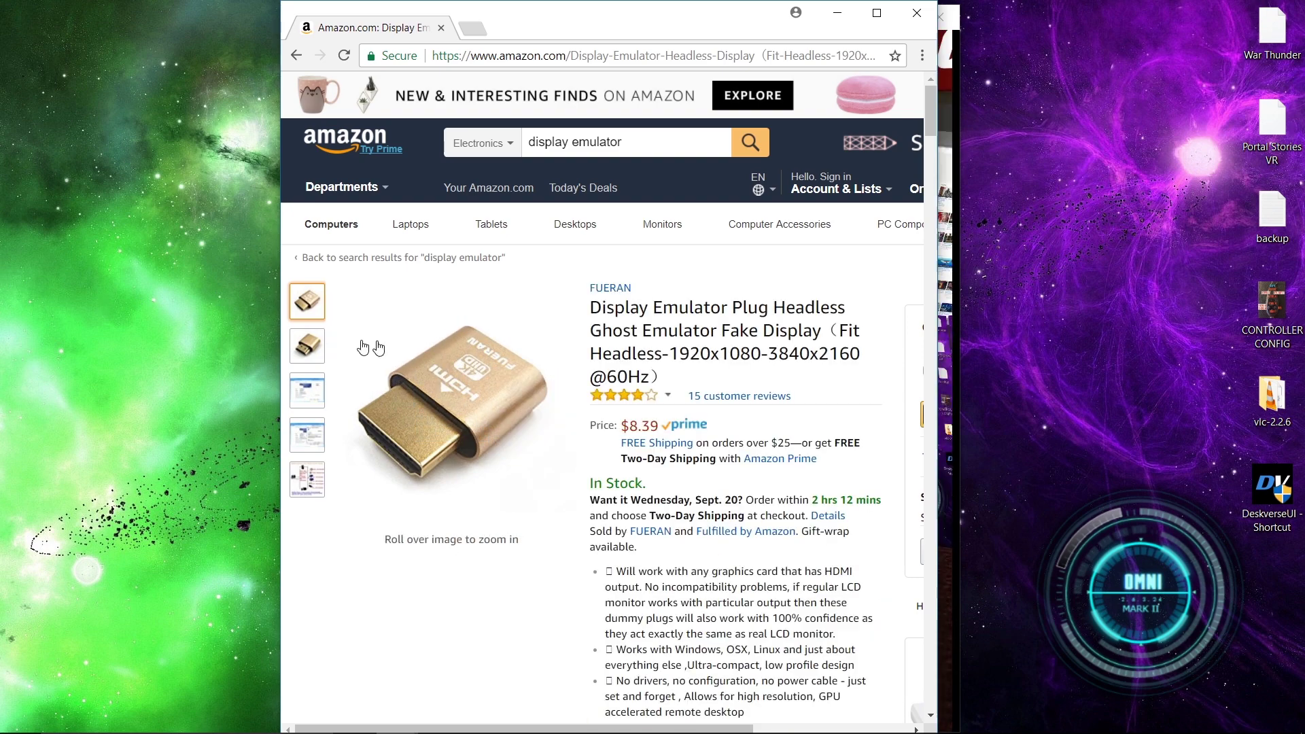
pyautogui.click(837, 15)
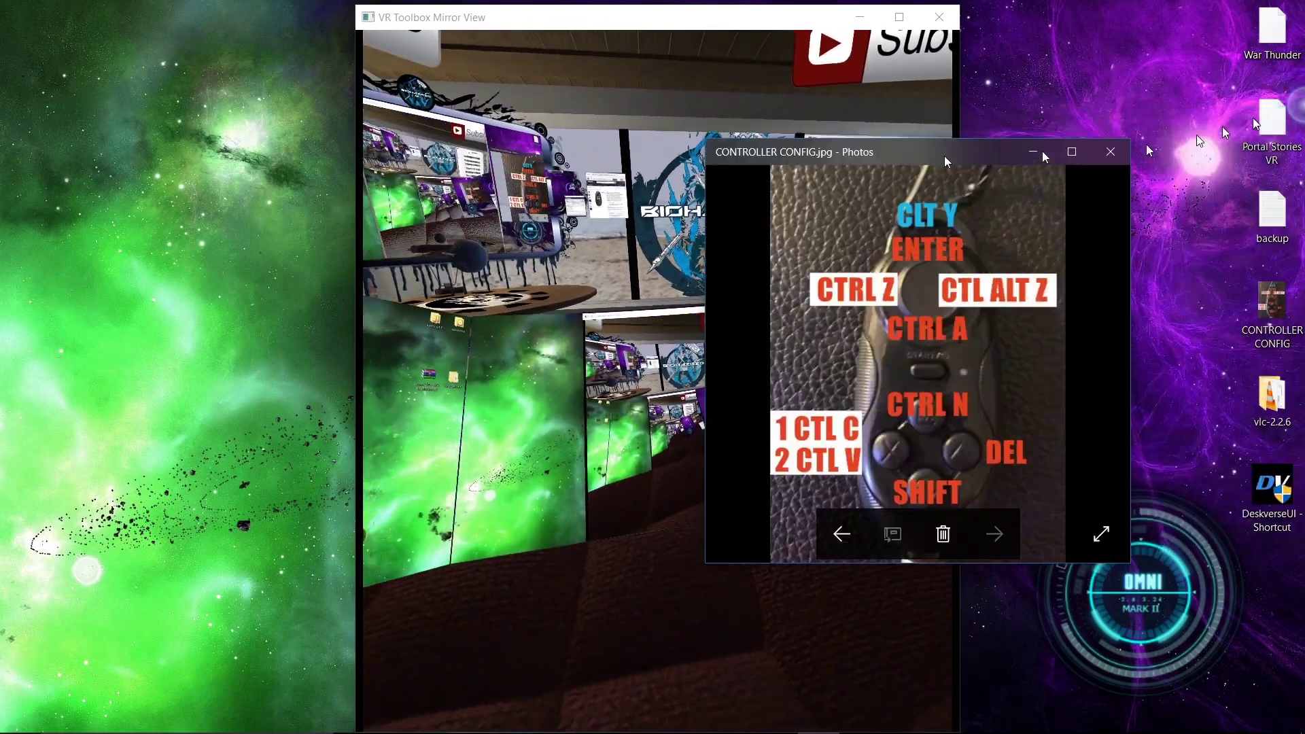
pyautogui.moveTo(944, 155); pyautogui.dragTo(564, 144)
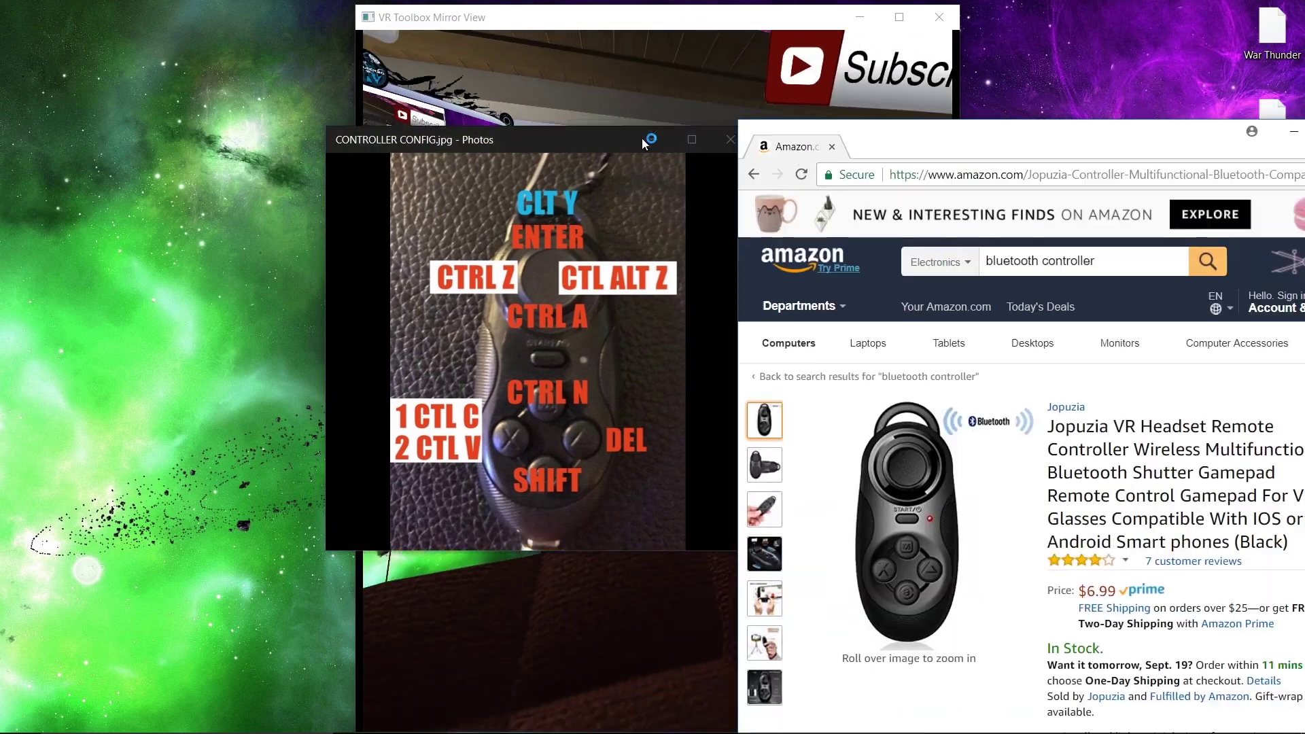
# Pull the Amazon controller page in, move it off screen, and bring the game profiler forward
pyautogui.moveTo(761, 32); pyautogui.dragTo(319, 32)
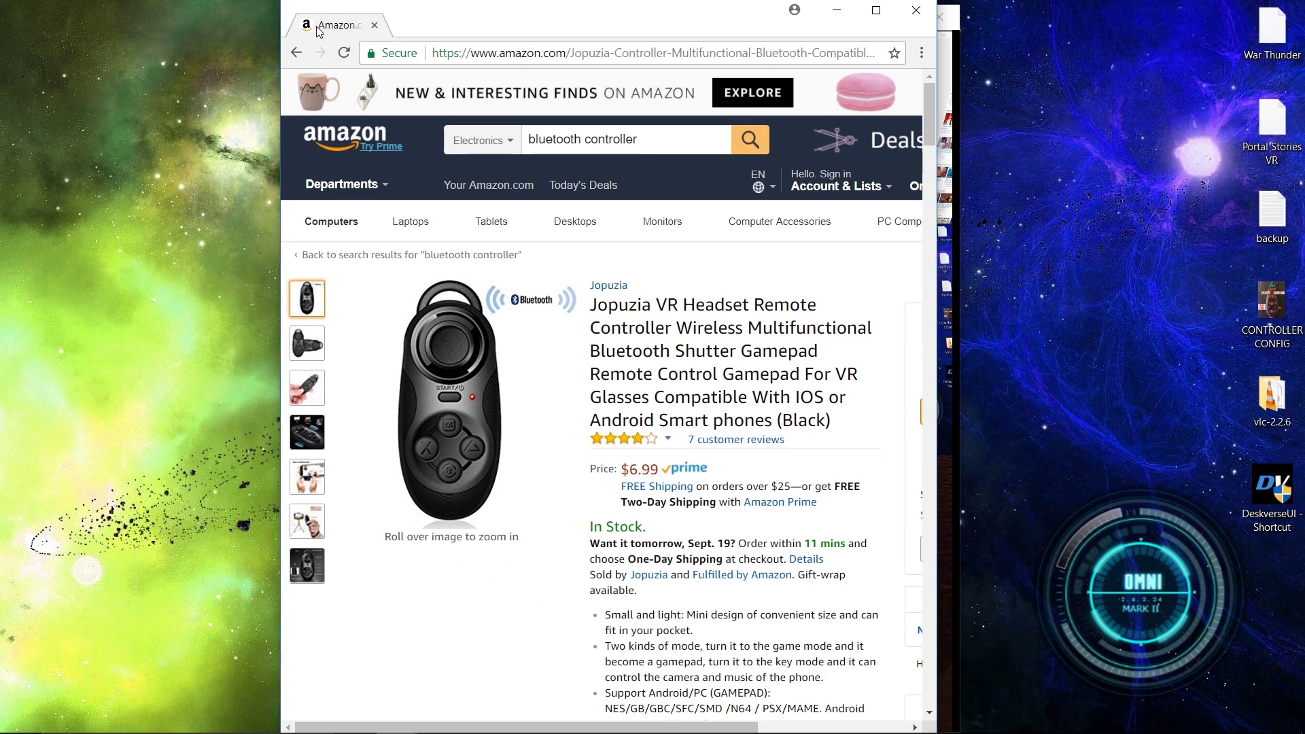
pyautogui.moveTo(319, 32); pyautogui.dragTo(1304, 31)
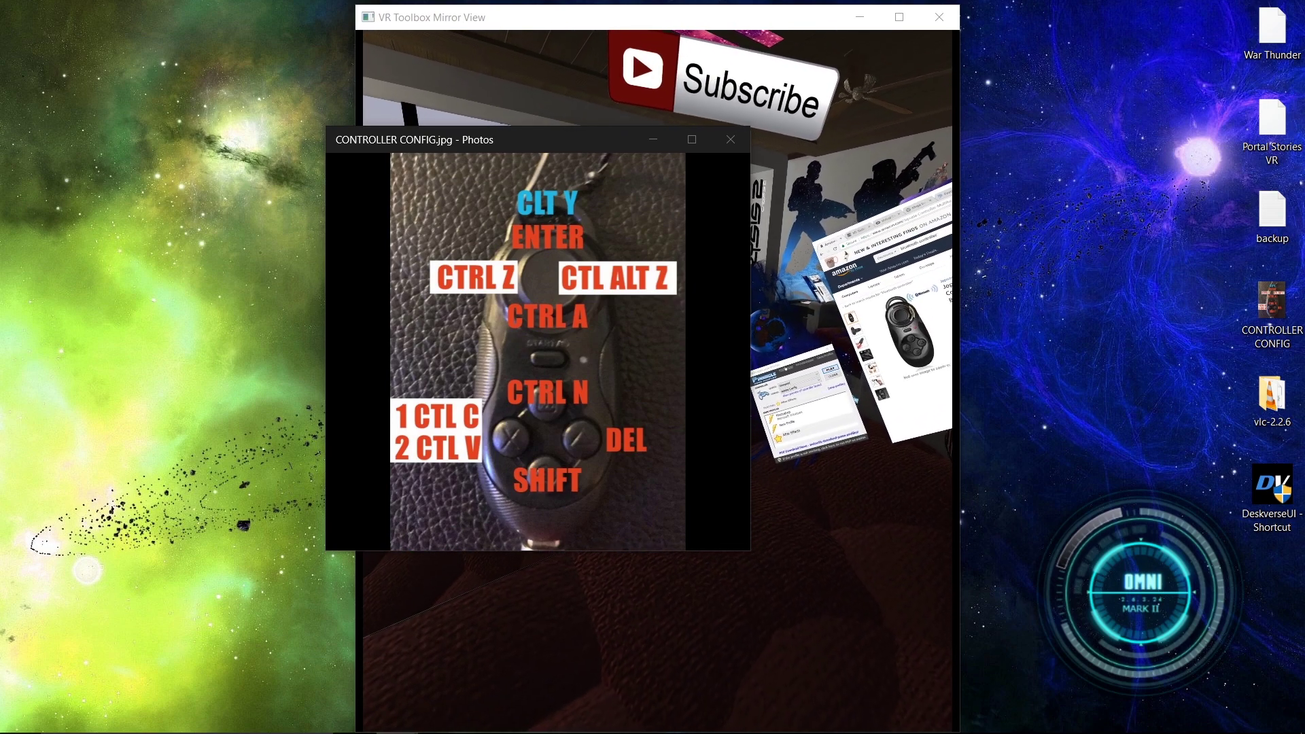
pyautogui.click(761, 245)
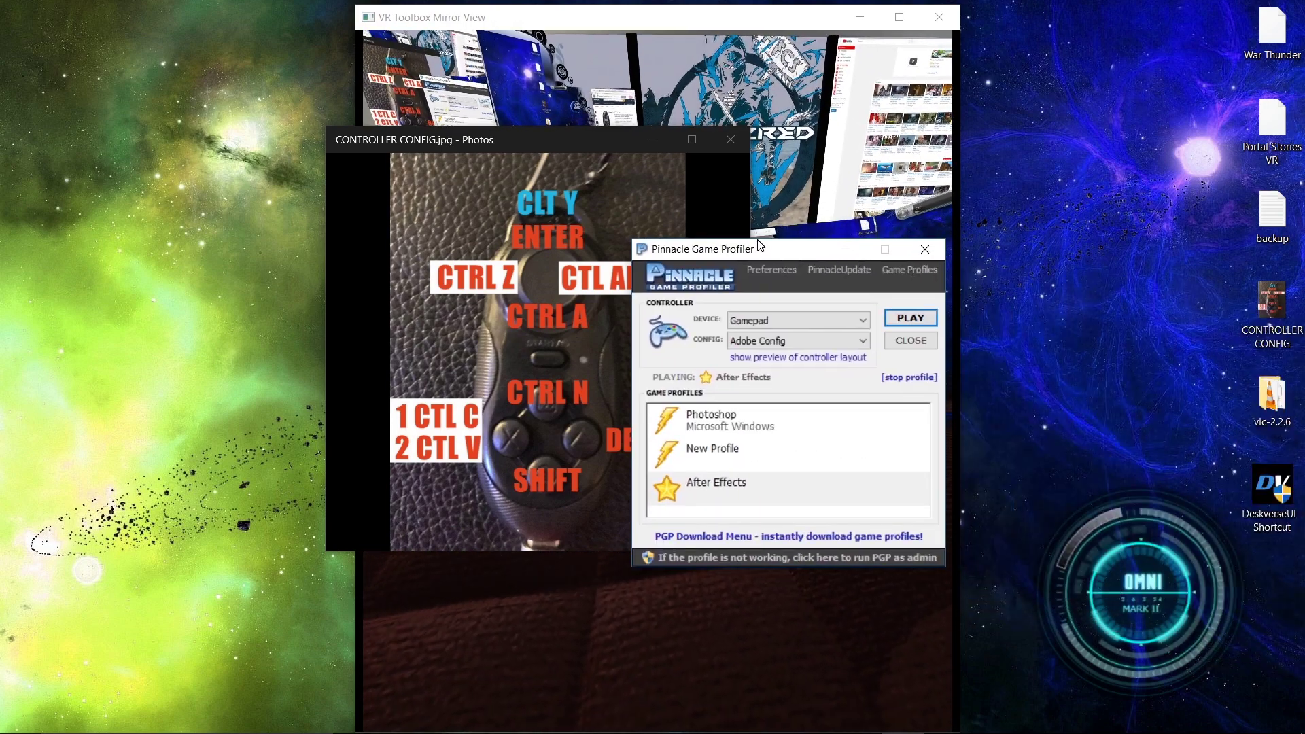
# Position Pinnacle Game Profiler on the right, with the controller map photo moved to the left side
pyautogui.moveTo(759, 242); pyautogui.dragTo(843, 193)
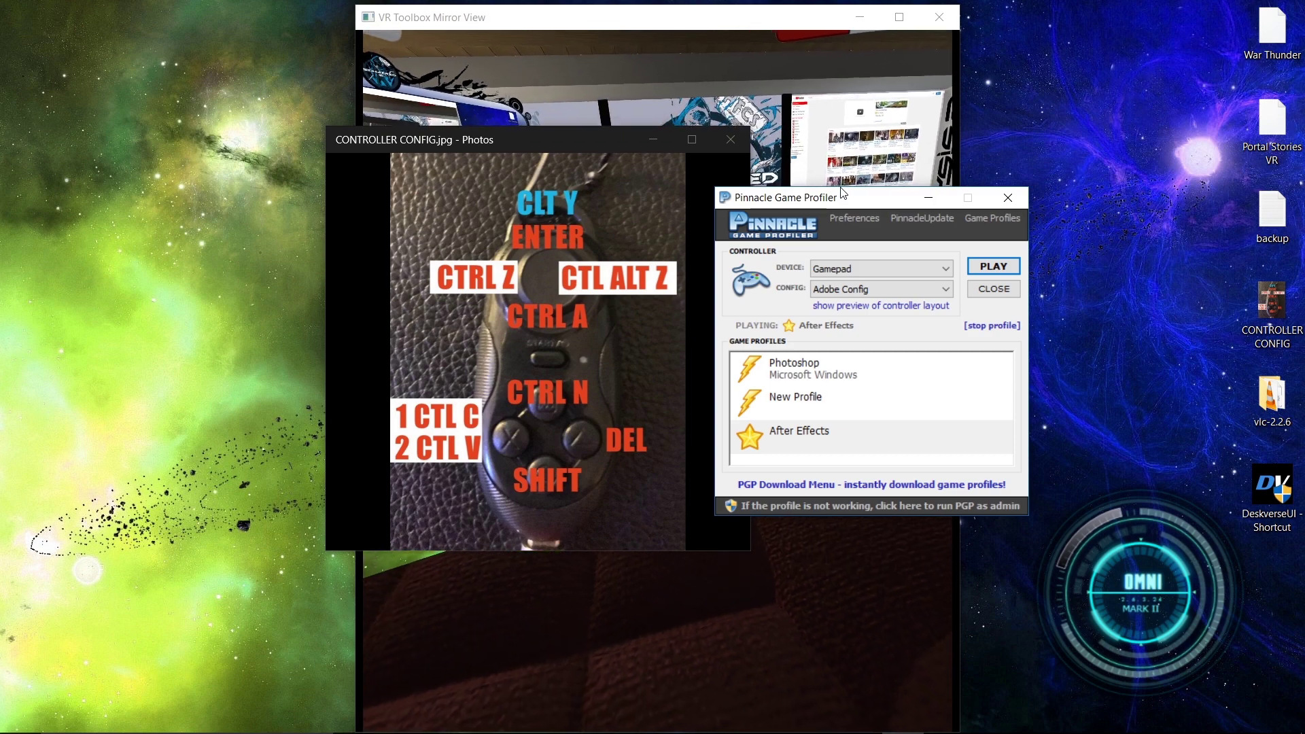
pyautogui.moveTo(843, 193); pyautogui.dragTo(821, 195)
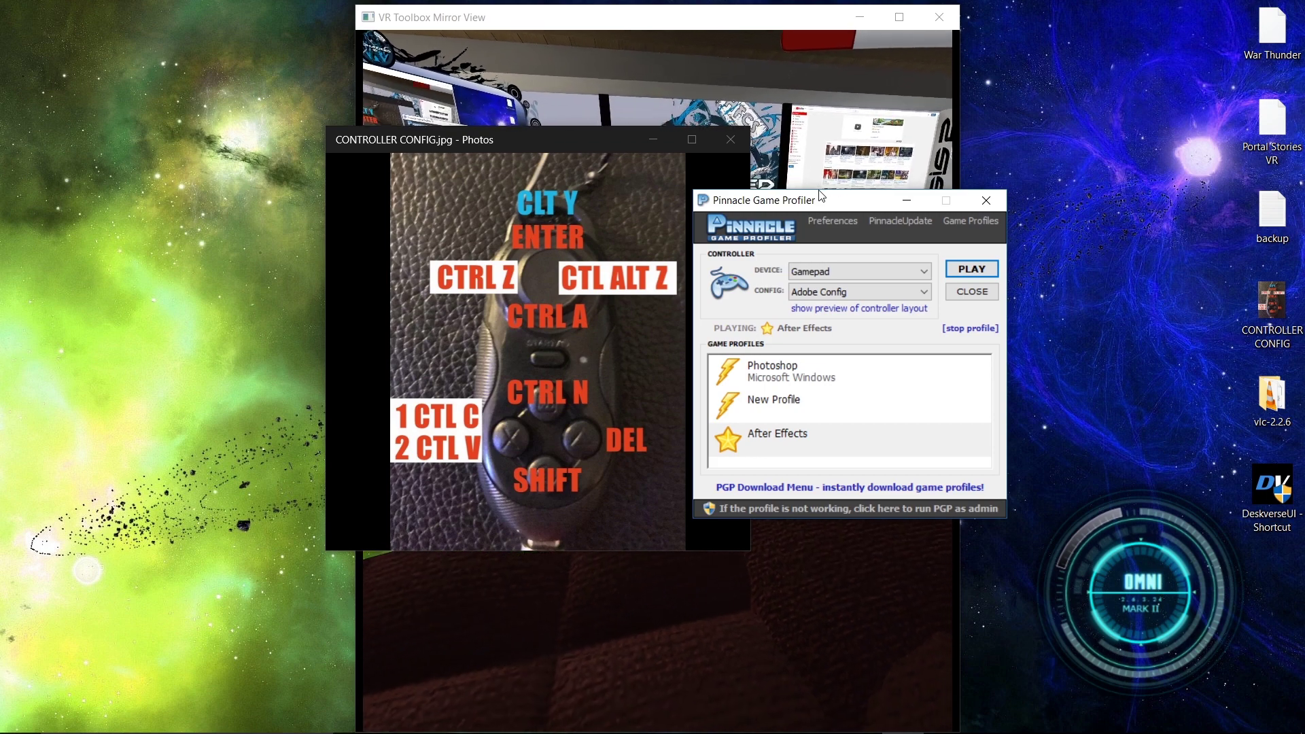
pyautogui.moveTo(822, 195); pyautogui.dragTo(854, 183)
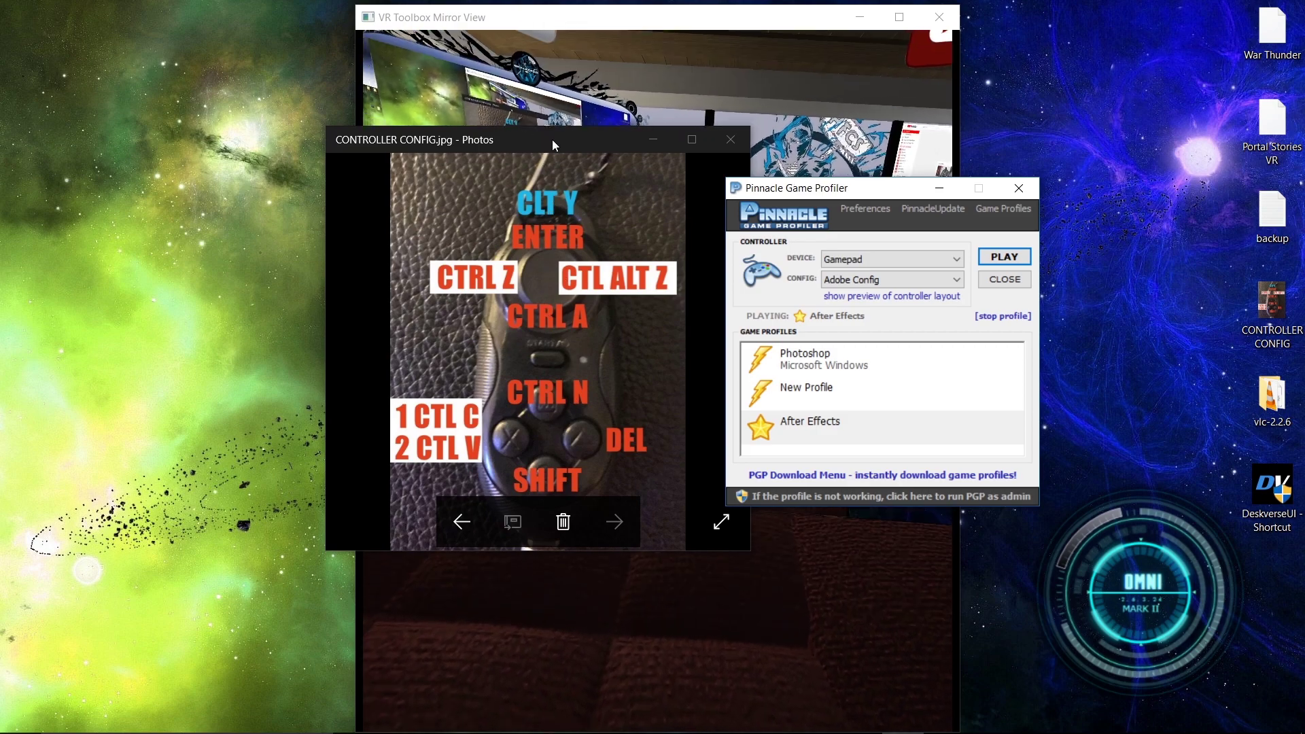
pyautogui.moveTo(552, 140); pyautogui.dragTo(279, 148)
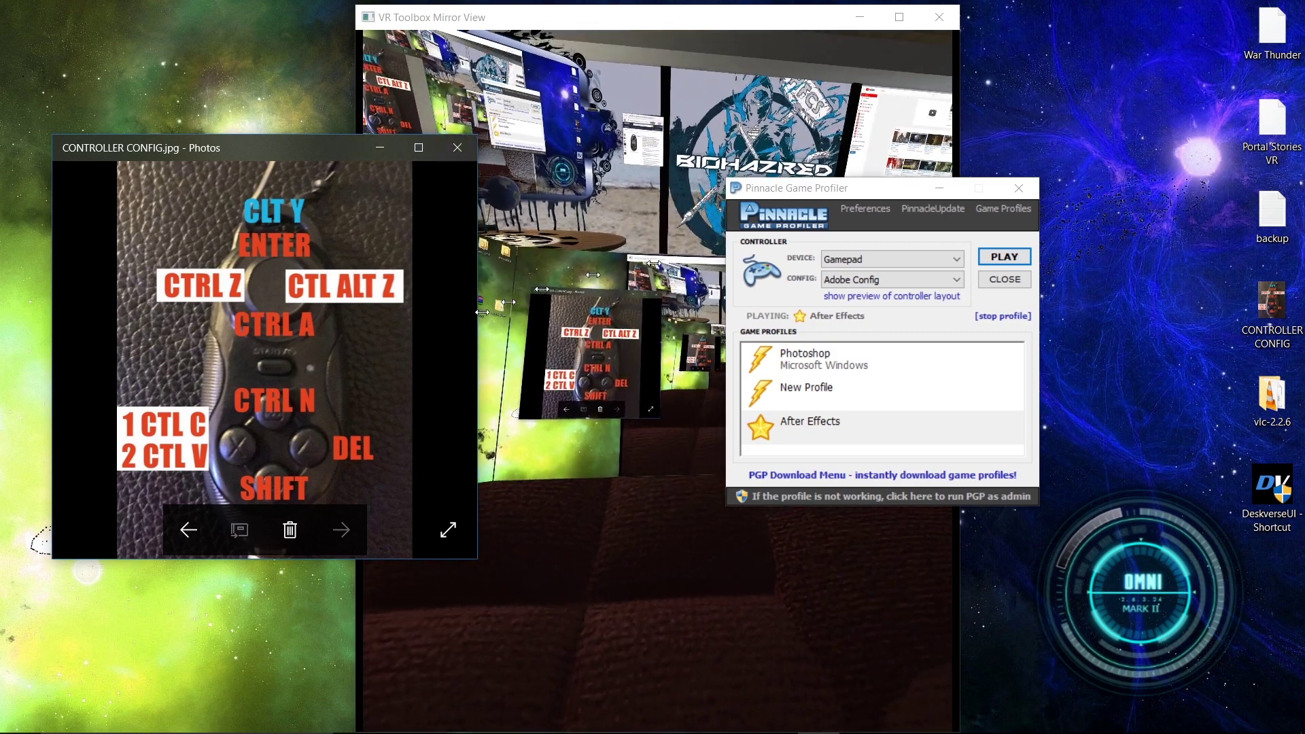
pyautogui.moveTo(828, 193); pyautogui.dragTo(986, 167)
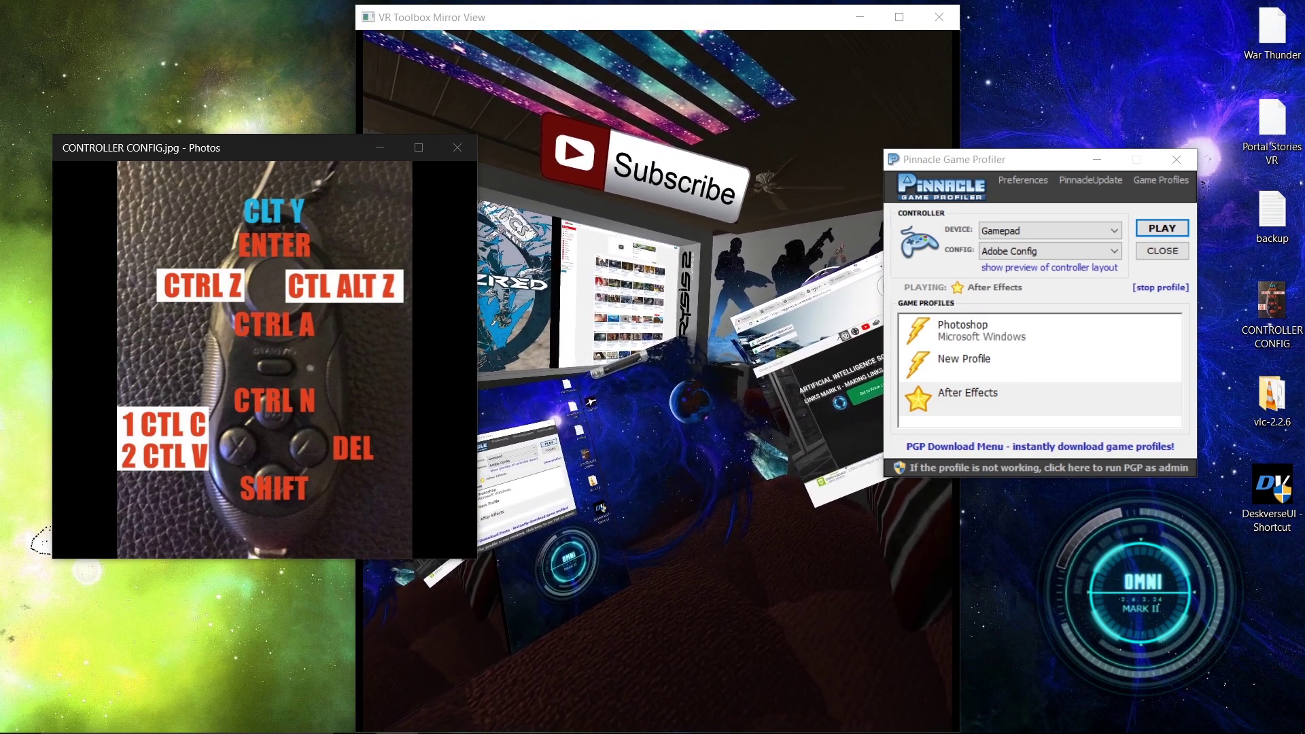
# Log in to the Mega Voice Command account, visit its Downloads section, and close the browser
pyautogui.click(251, 54)
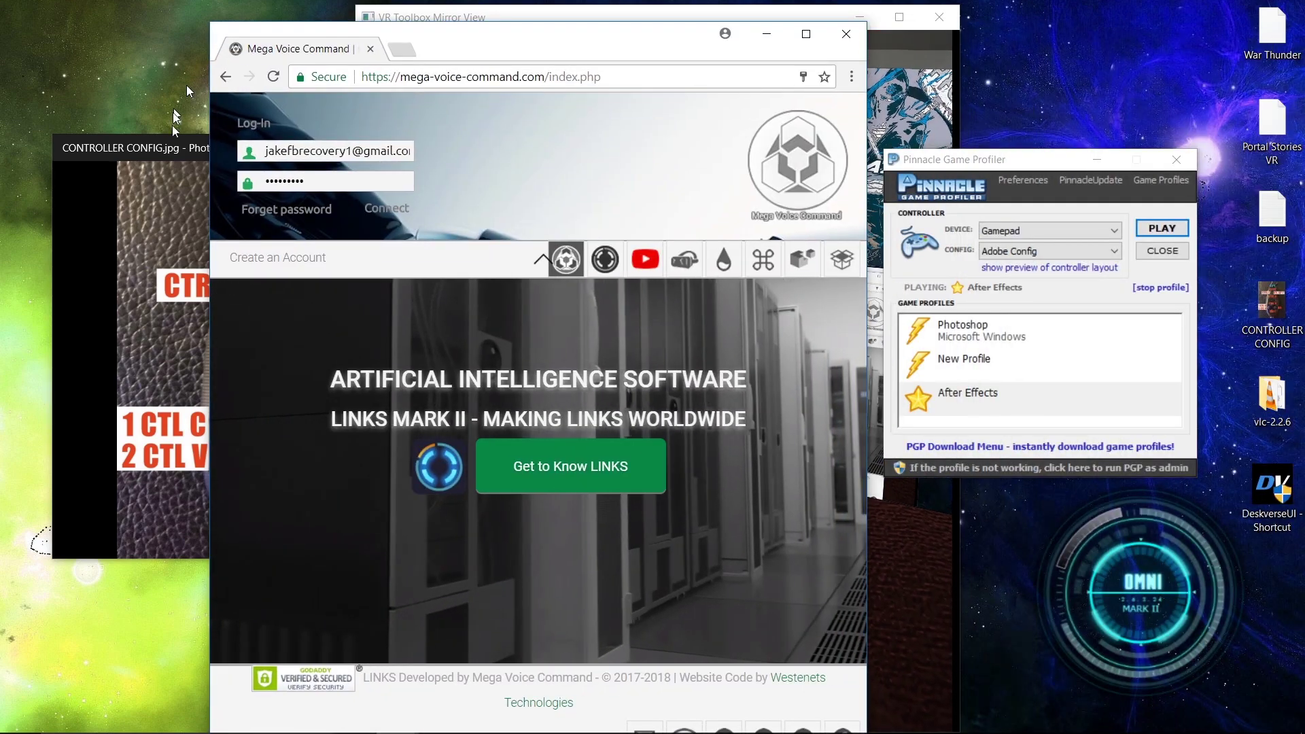
pyautogui.click(394, 207)
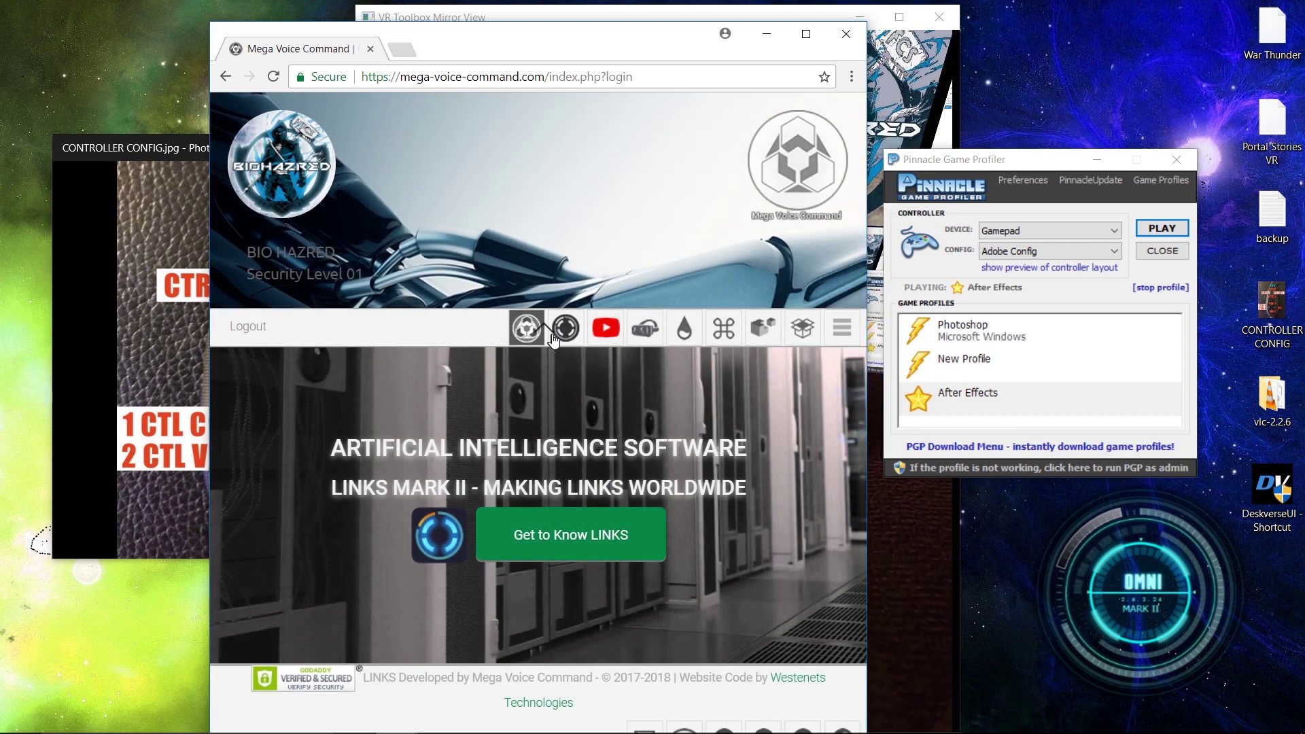
pyautogui.click(566, 328)
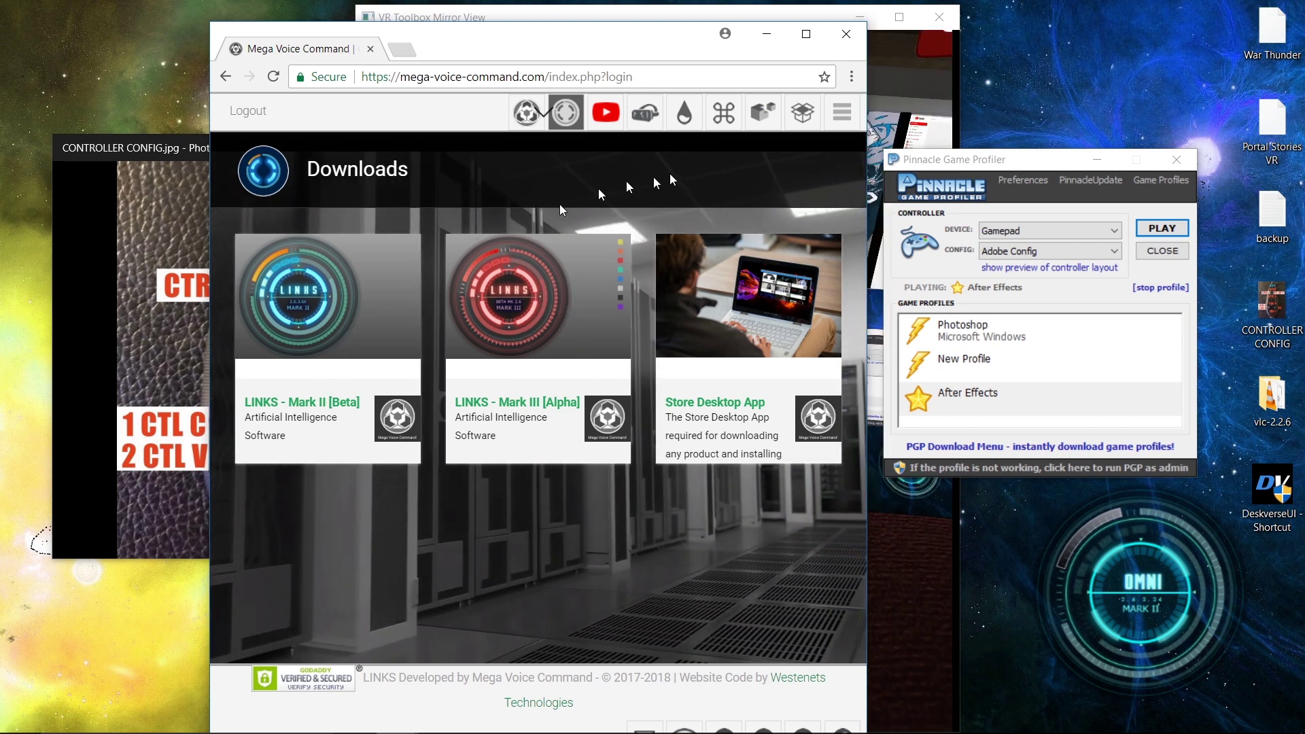
pyautogui.click(843, 37)
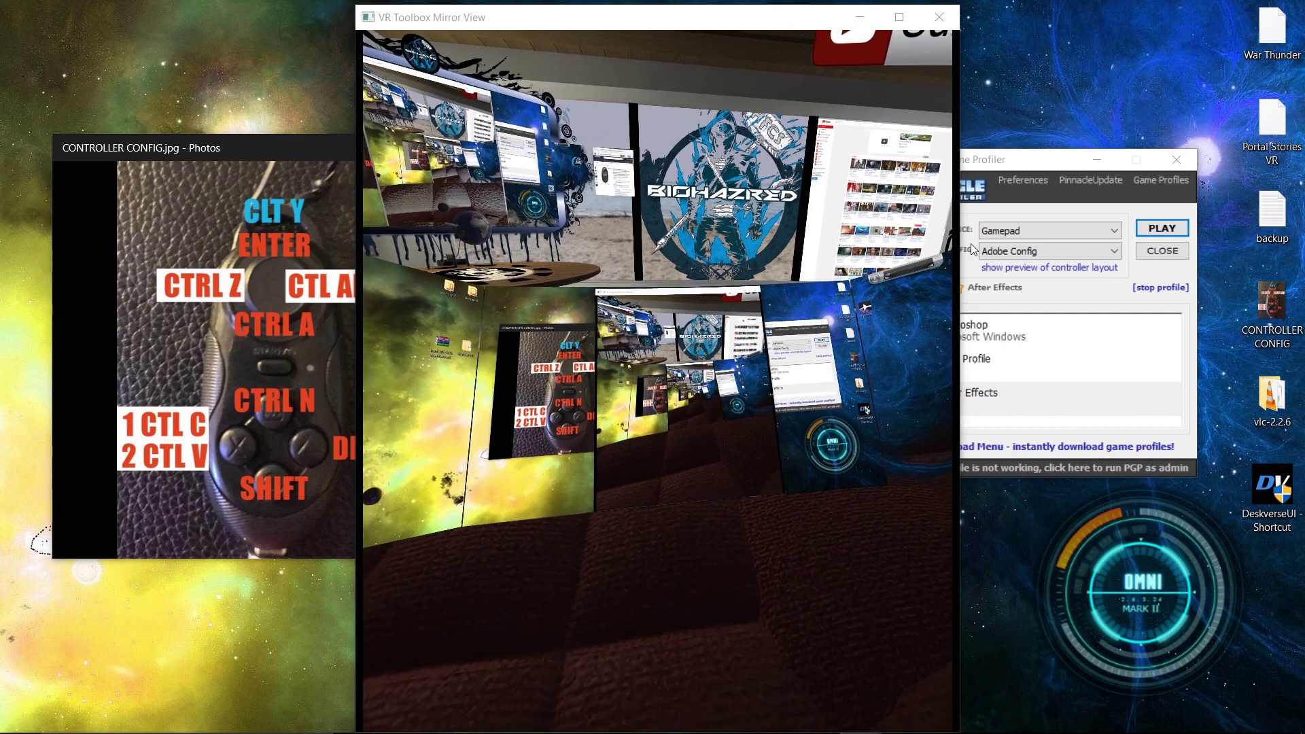
# Reposition the VR mirror window back to centre and bring the controller map photo forward
pyautogui.moveTo(752, 25); pyautogui.dragTo(219, 50)
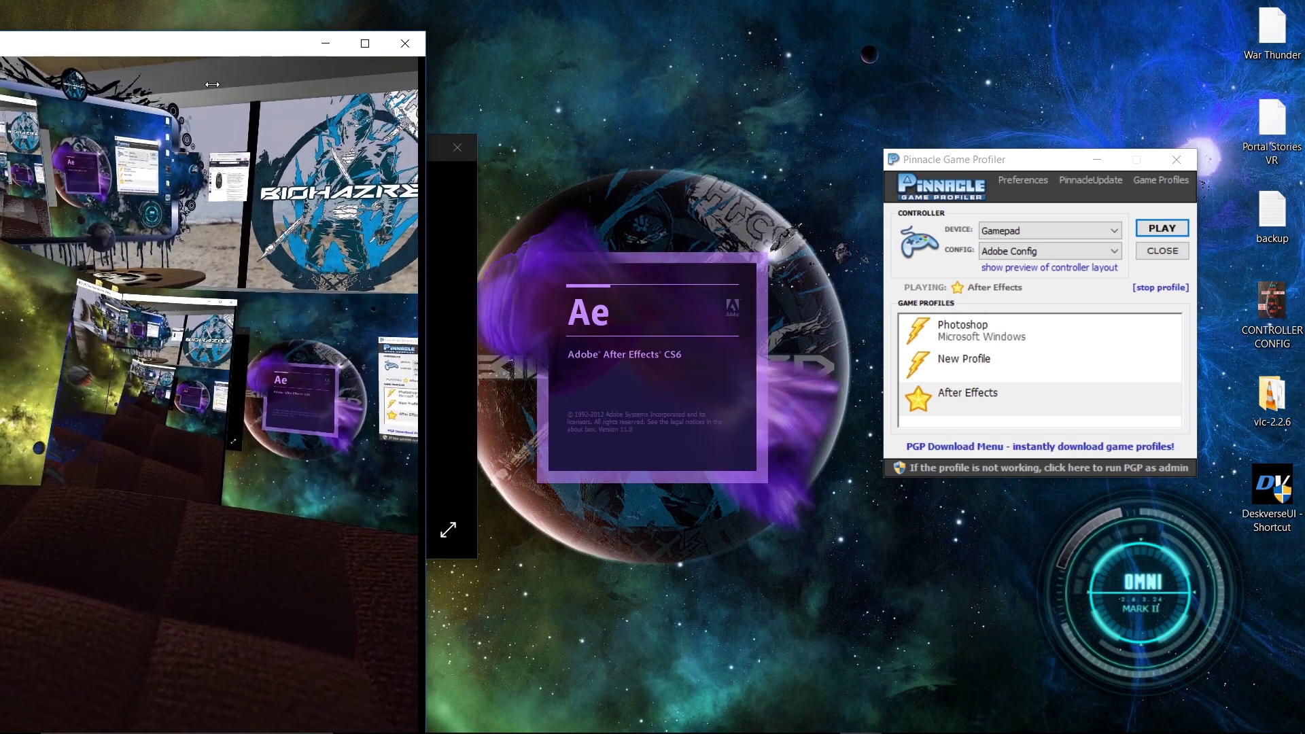
pyautogui.moveTo(177, 45); pyautogui.dragTo(982, 150)
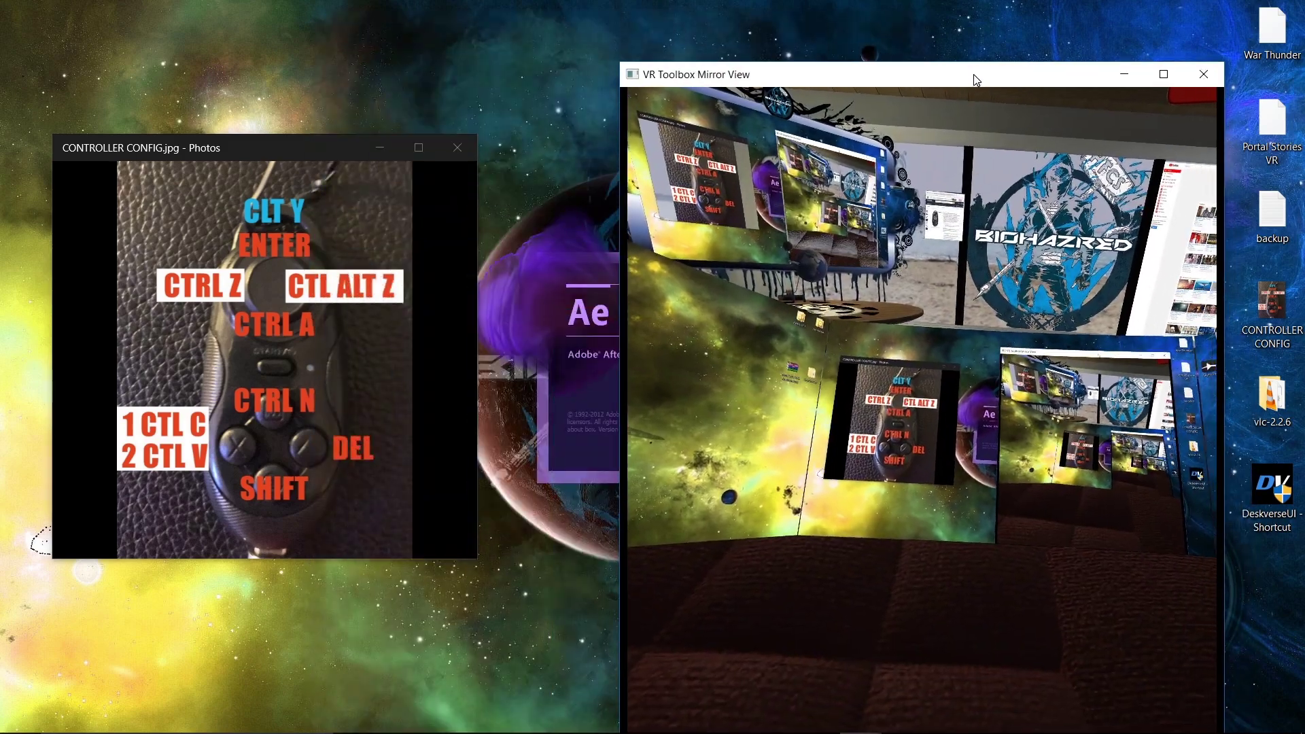
pyautogui.moveTo(977, 80); pyautogui.dragTo(1304, 120)
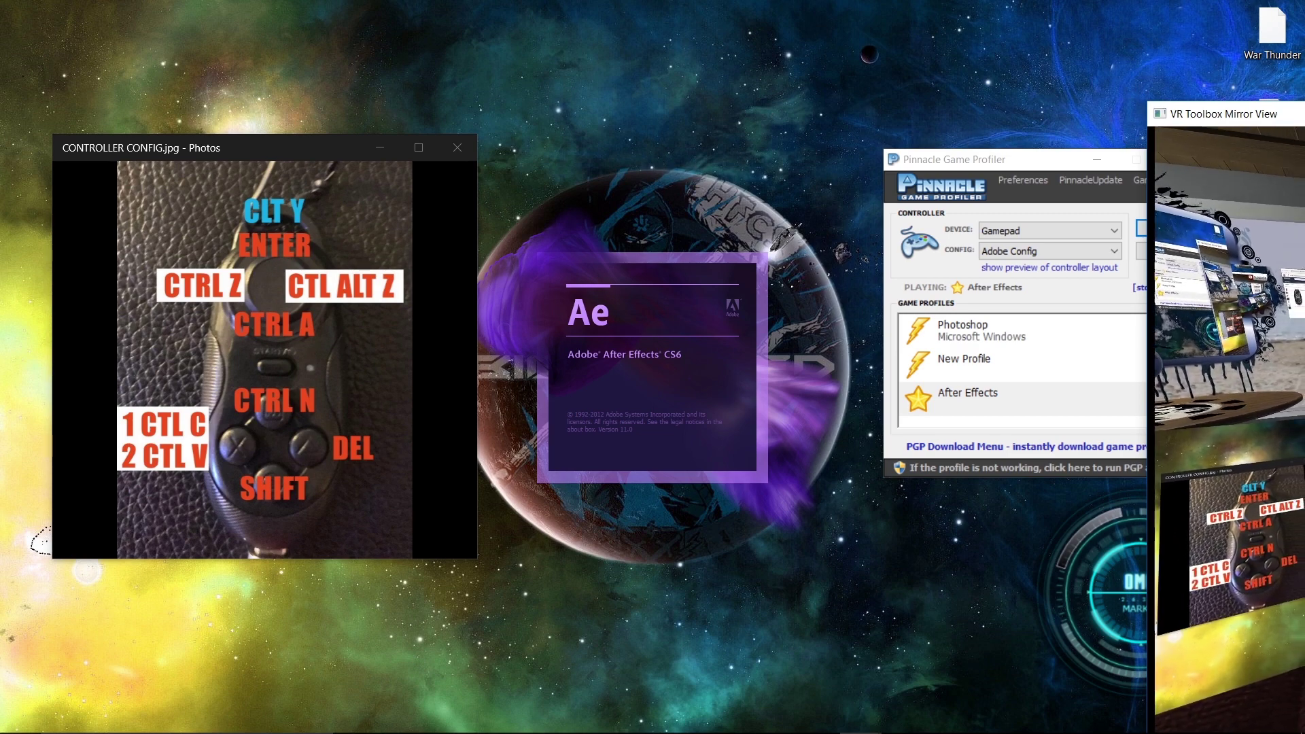
pyautogui.moveTo(1223, 113); pyautogui.dragTo(639, 46)
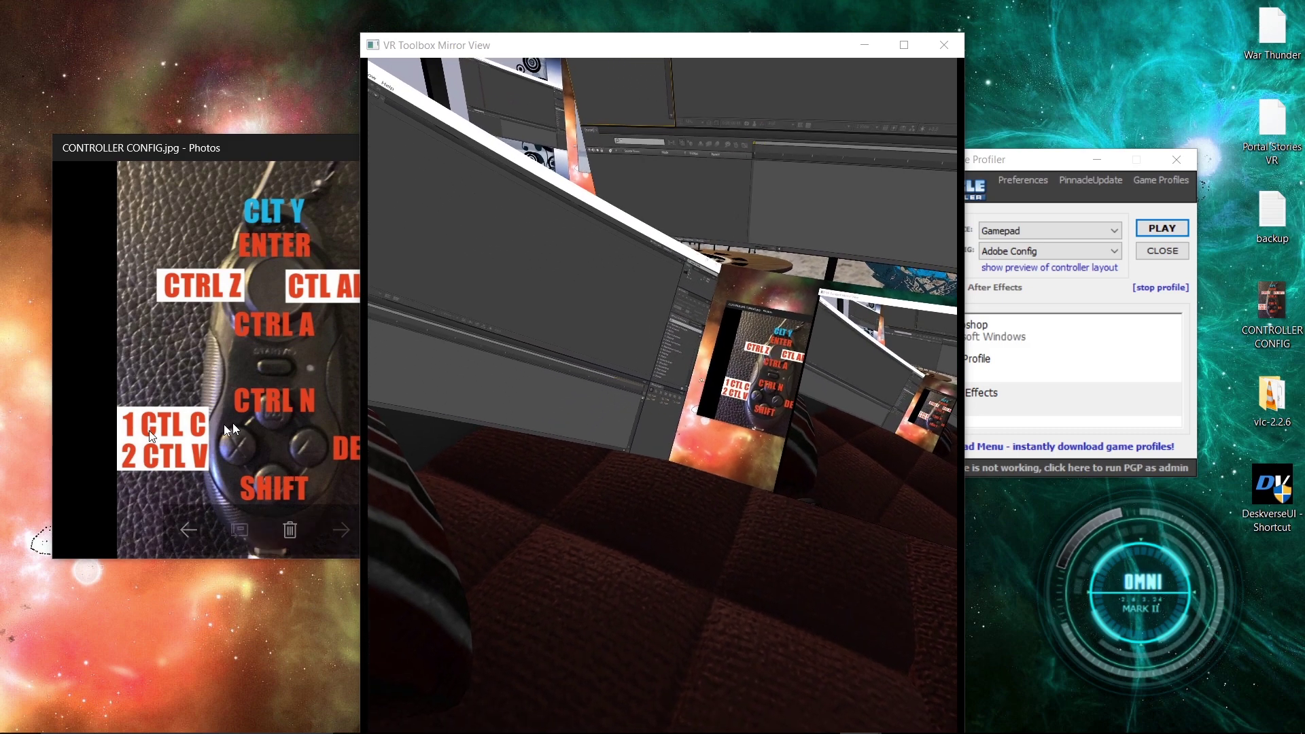
pyautogui.click(243, 422)
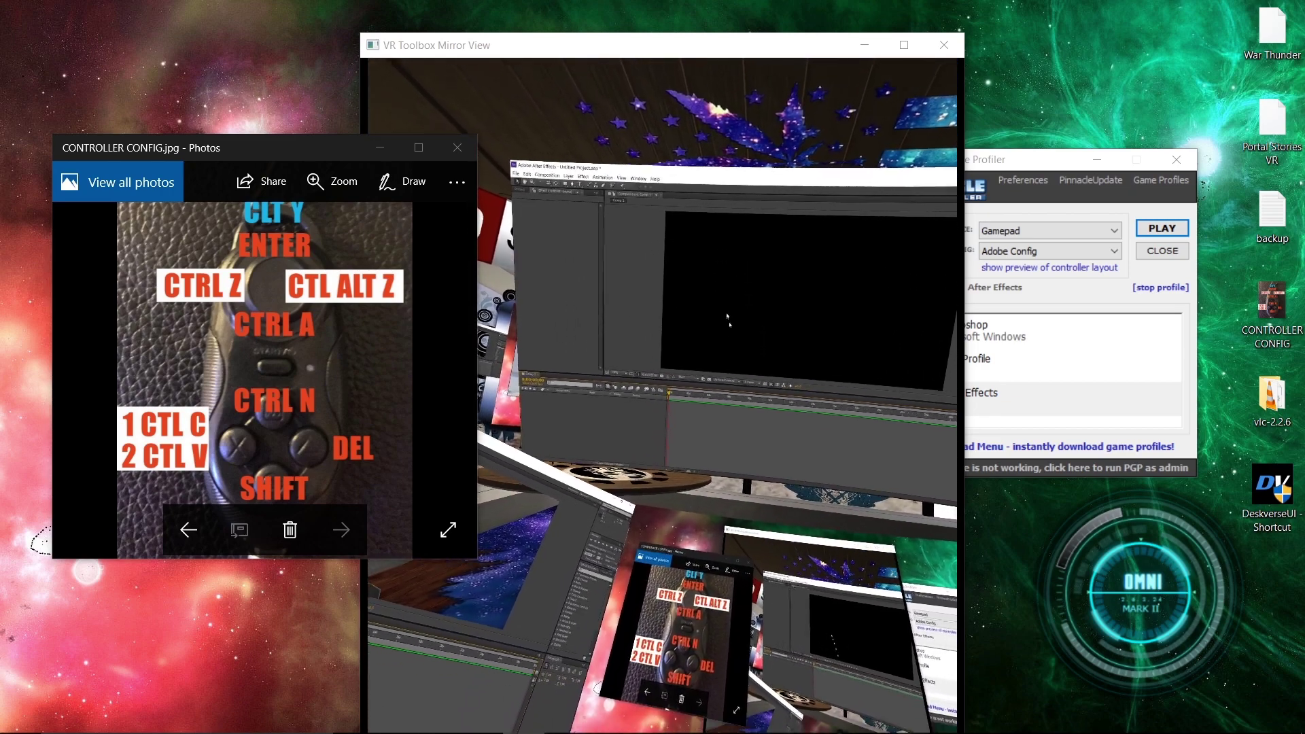
# Open Solid Settings with Ctrl+Y and move the controller map photo to the left edge
pyautogui.hotkey('ctrl', 'y')
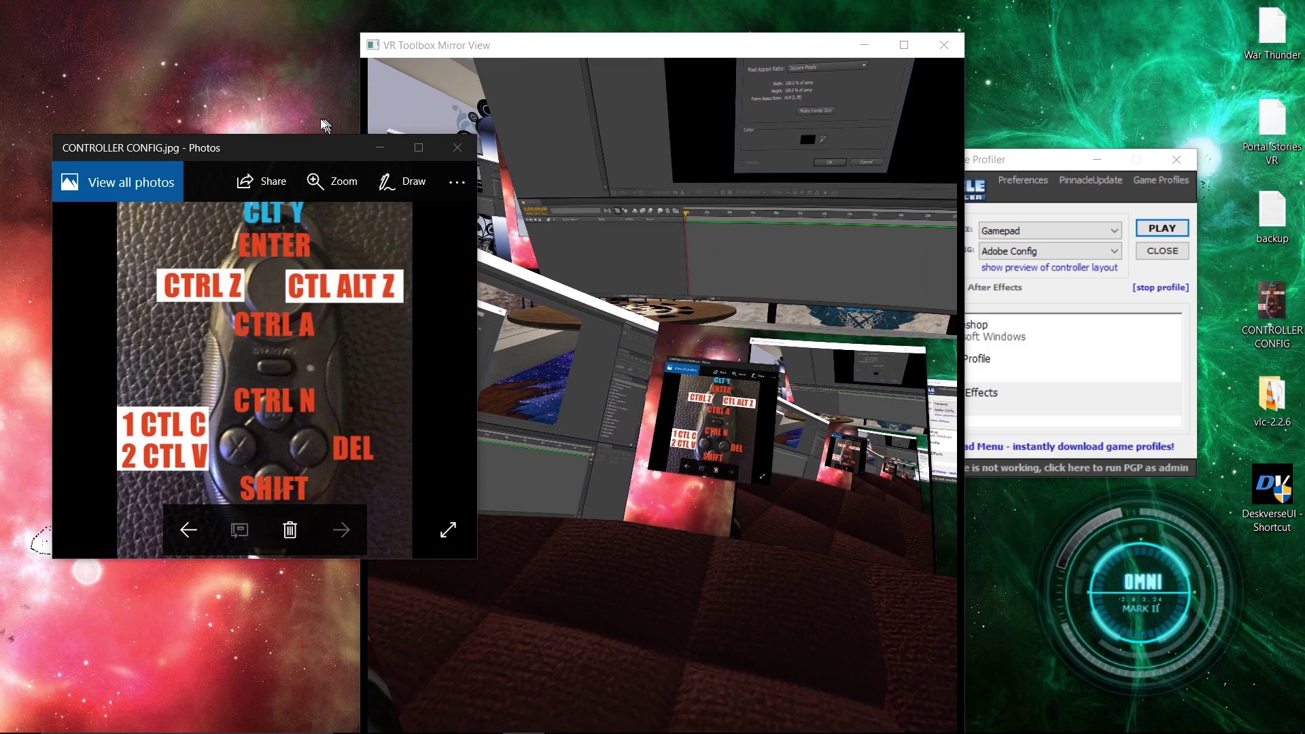
pyautogui.moveTo(289, 147); pyautogui.dragTo(164, 159)
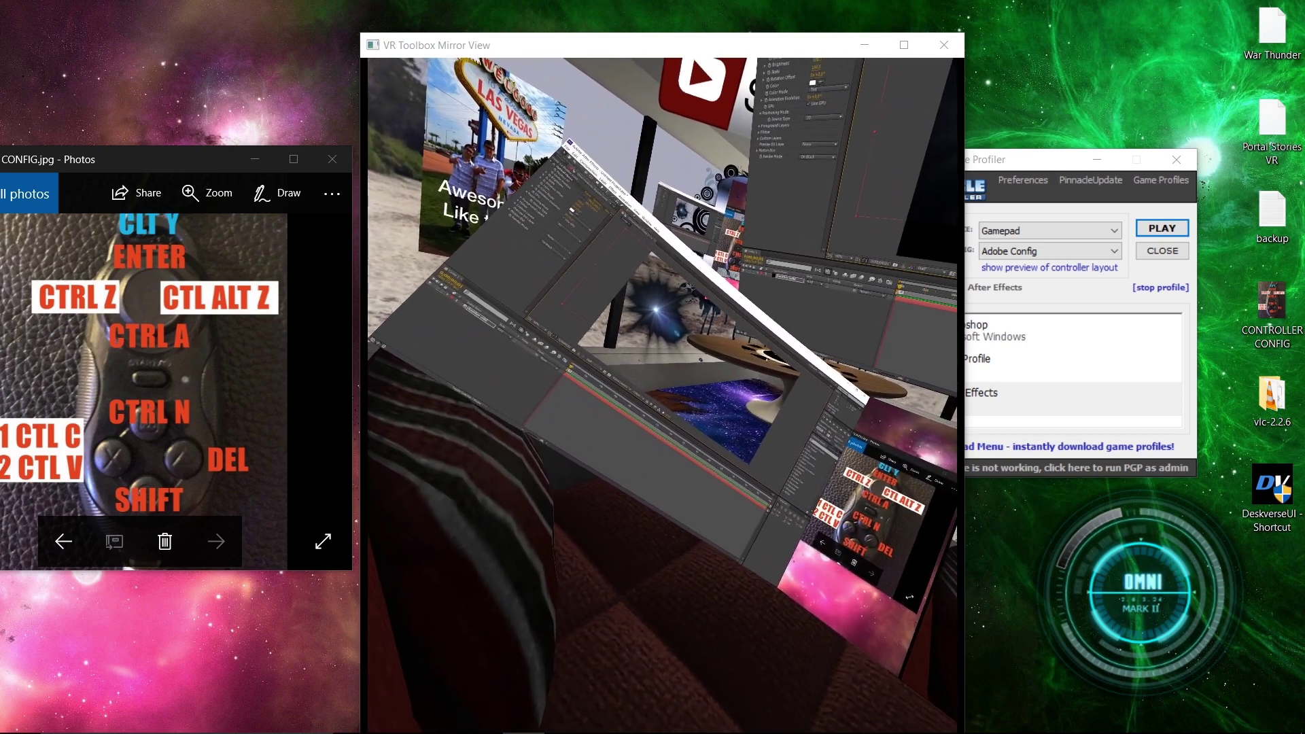
# Close the After Effects project with Ctrl+Q
pyautogui.hotkey('ctrl', 'q')
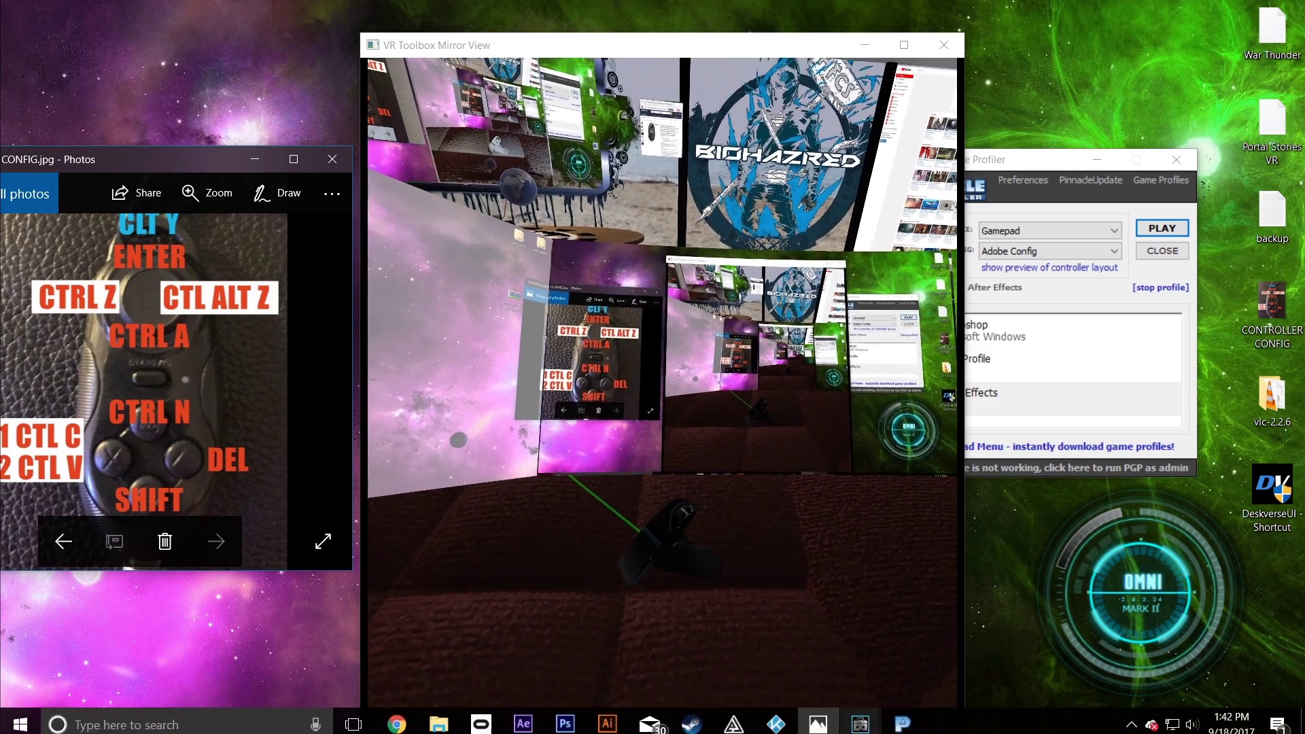
# Bring the deskverse folder forward from the taskbar and select DeskverseUI
pyautogui.moveTo(450, 727)
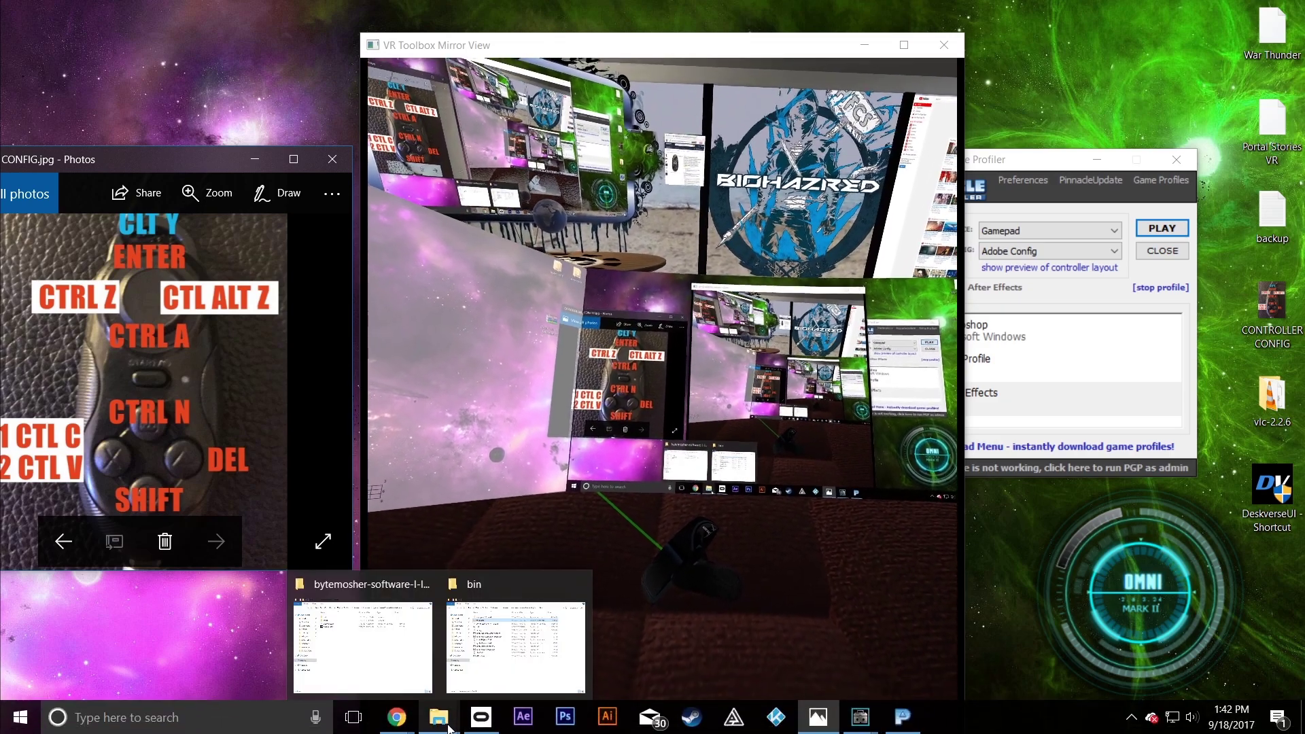
pyautogui.moveTo(531, 623)
pyautogui.moveTo(412, 620)
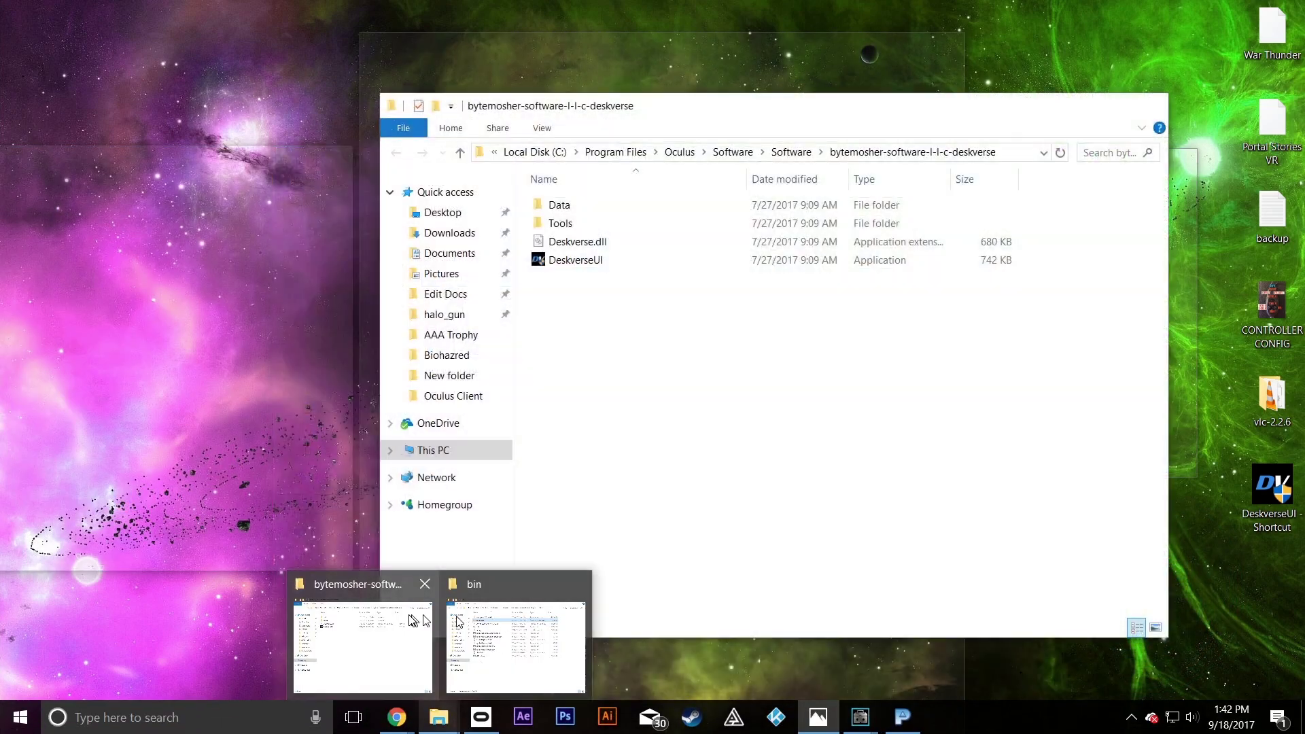
pyautogui.click(410, 617)
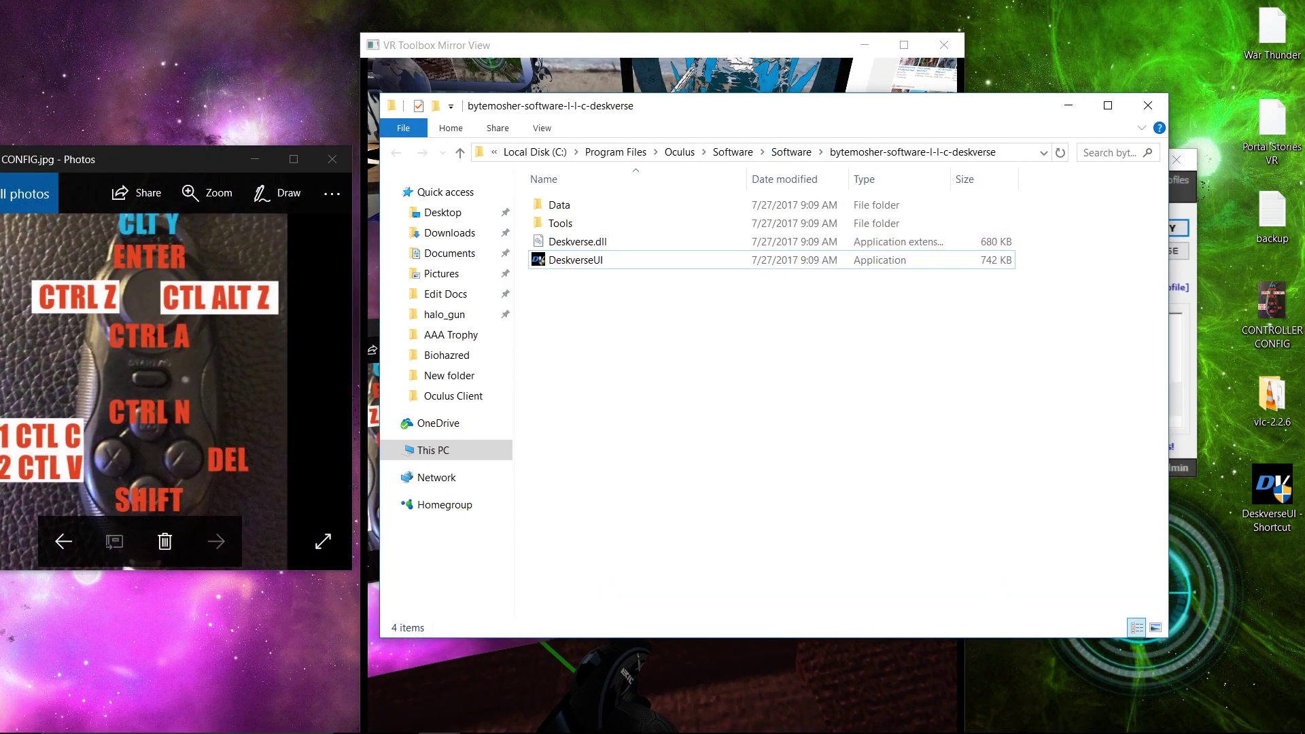
pyautogui.press('Down')
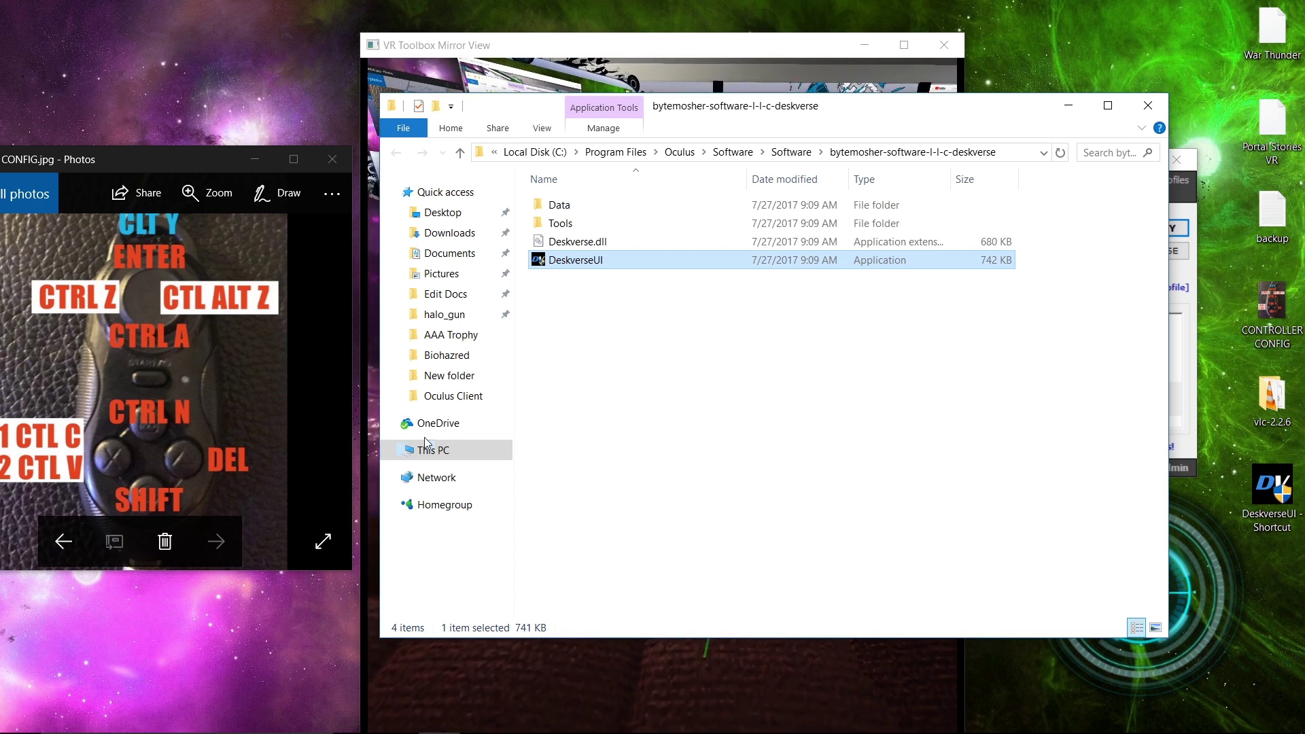
# Dismiss the Run prompt, move the folder window further left, then close it
pyautogui.press('super+r')
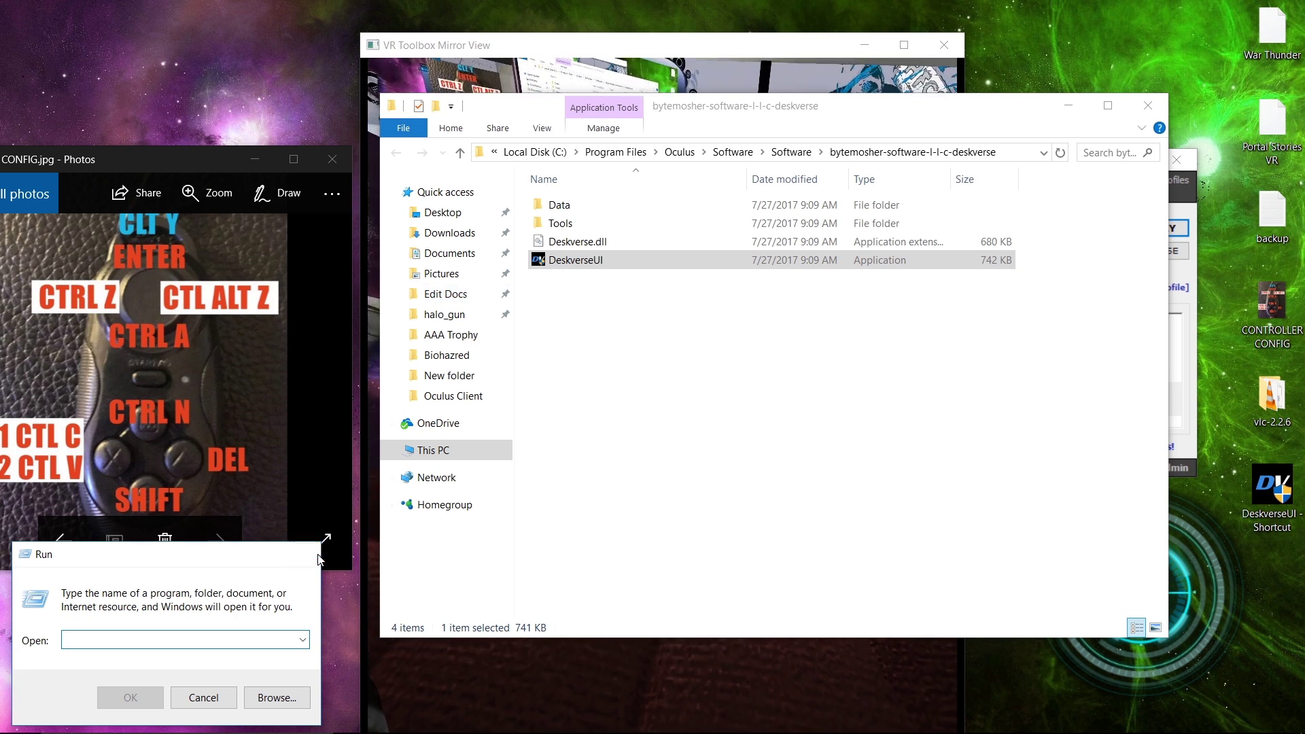
pyautogui.press('Escape')
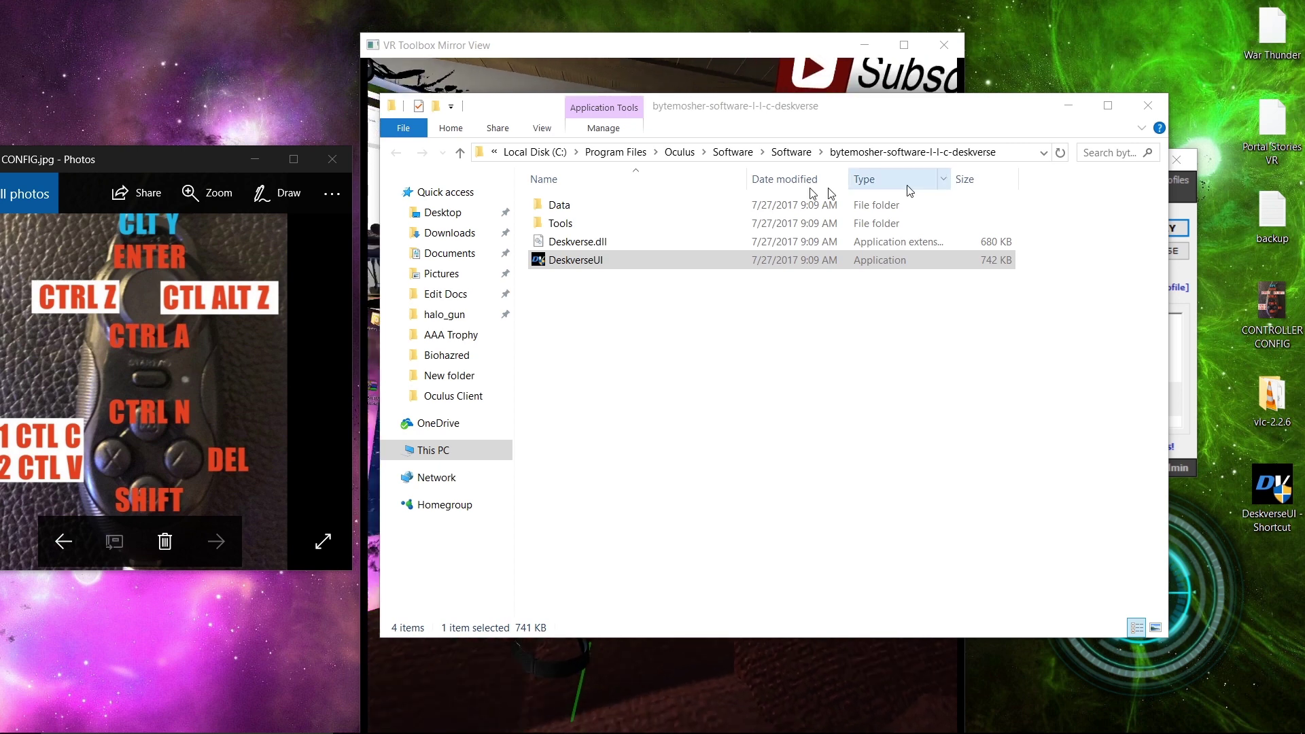
pyautogui.moveTo(690, 106); pyautogui.dragTo(549, 106)
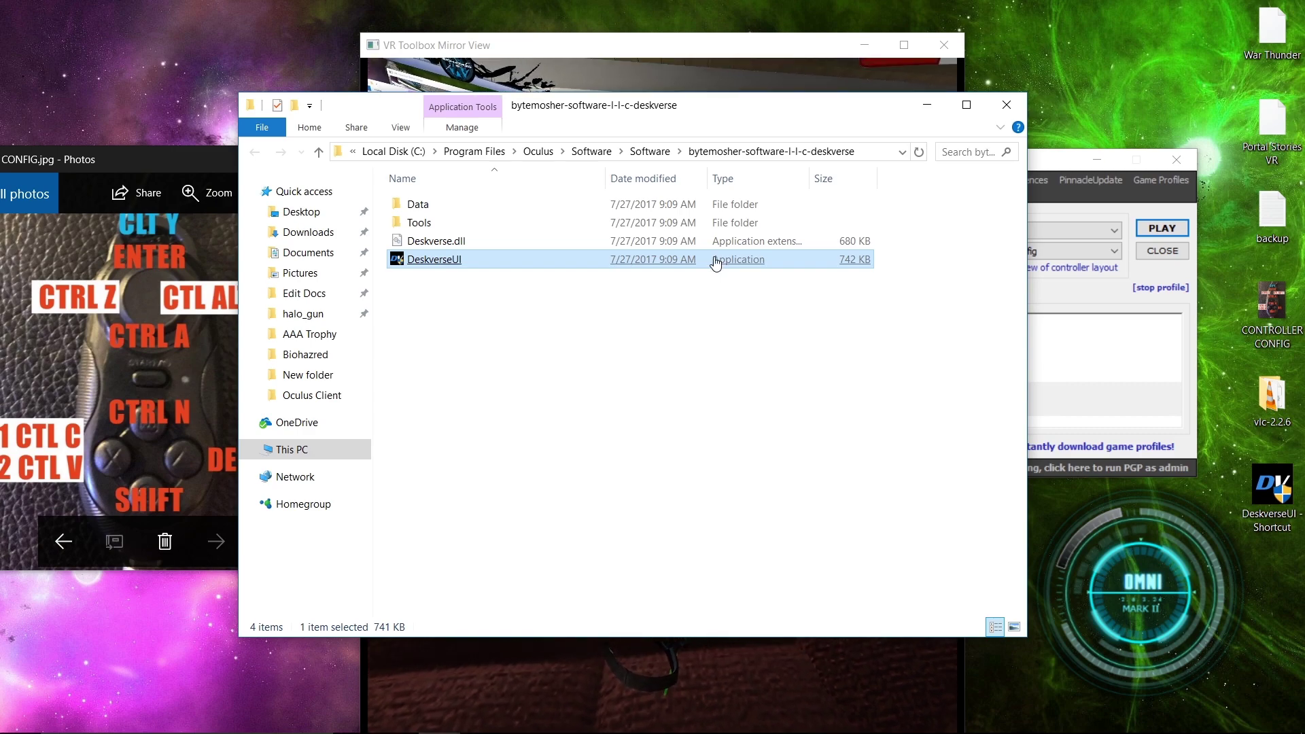
pyautogui.click(1005, 105)
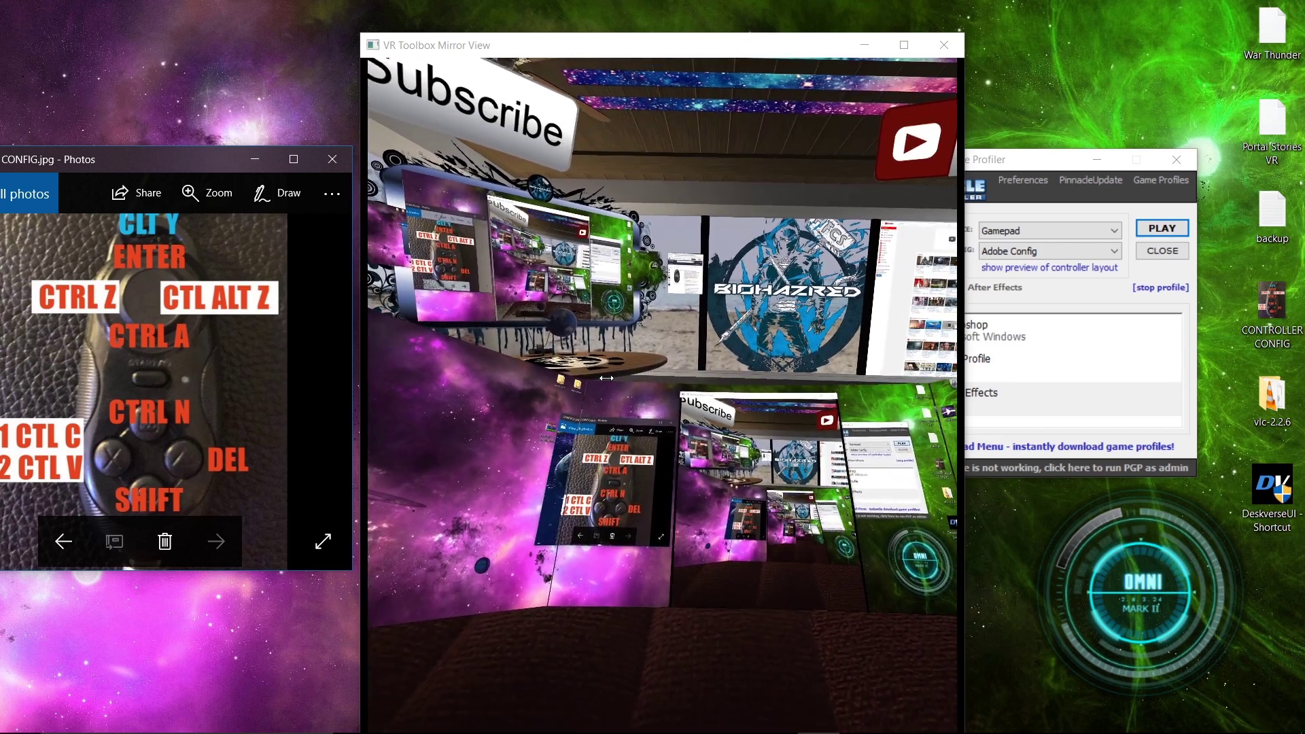
# Bring the VR Toolbox Mirror View window to the front via its title bar
pyautogui.moveTo(555, 57); pyautogui.dragTo(530, 28)
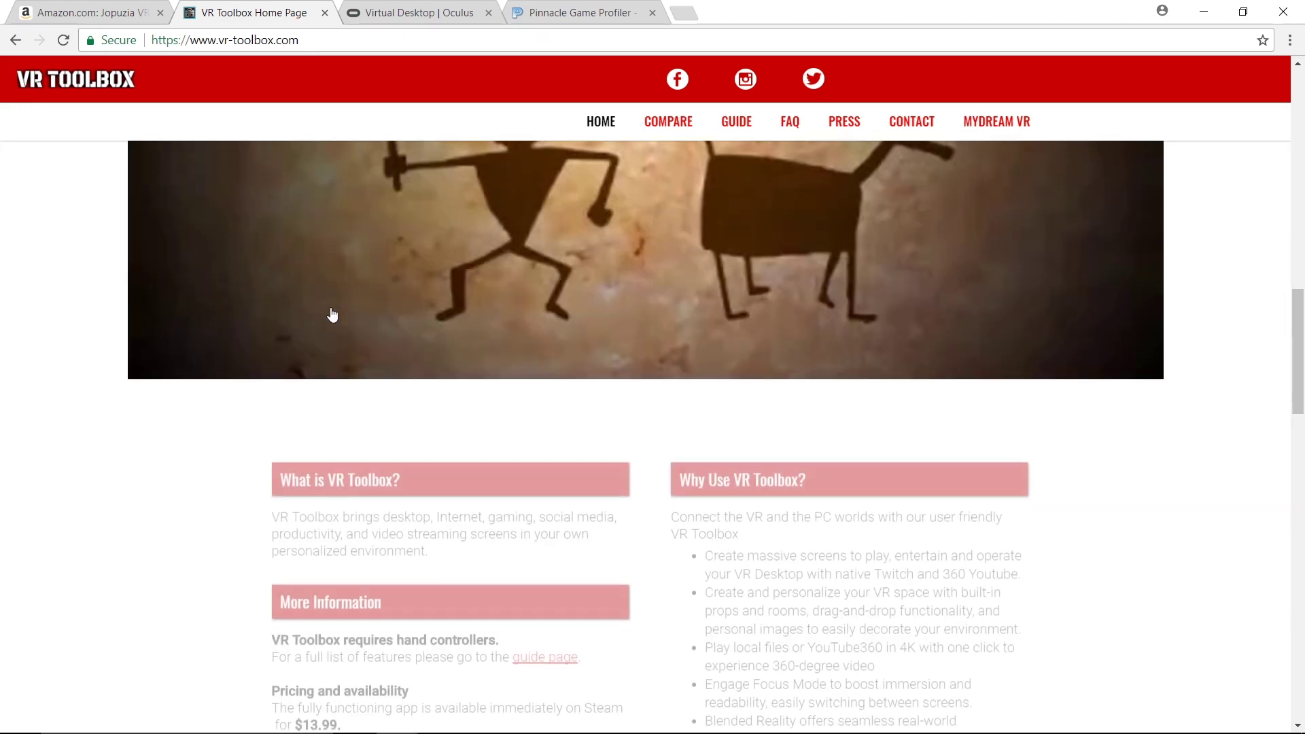
# Look over the Virtual Desktop store page in Chrome, then minimize the browser
pyautogui.scroll(6, 331, 313)
pyautogui.click(379, 6)
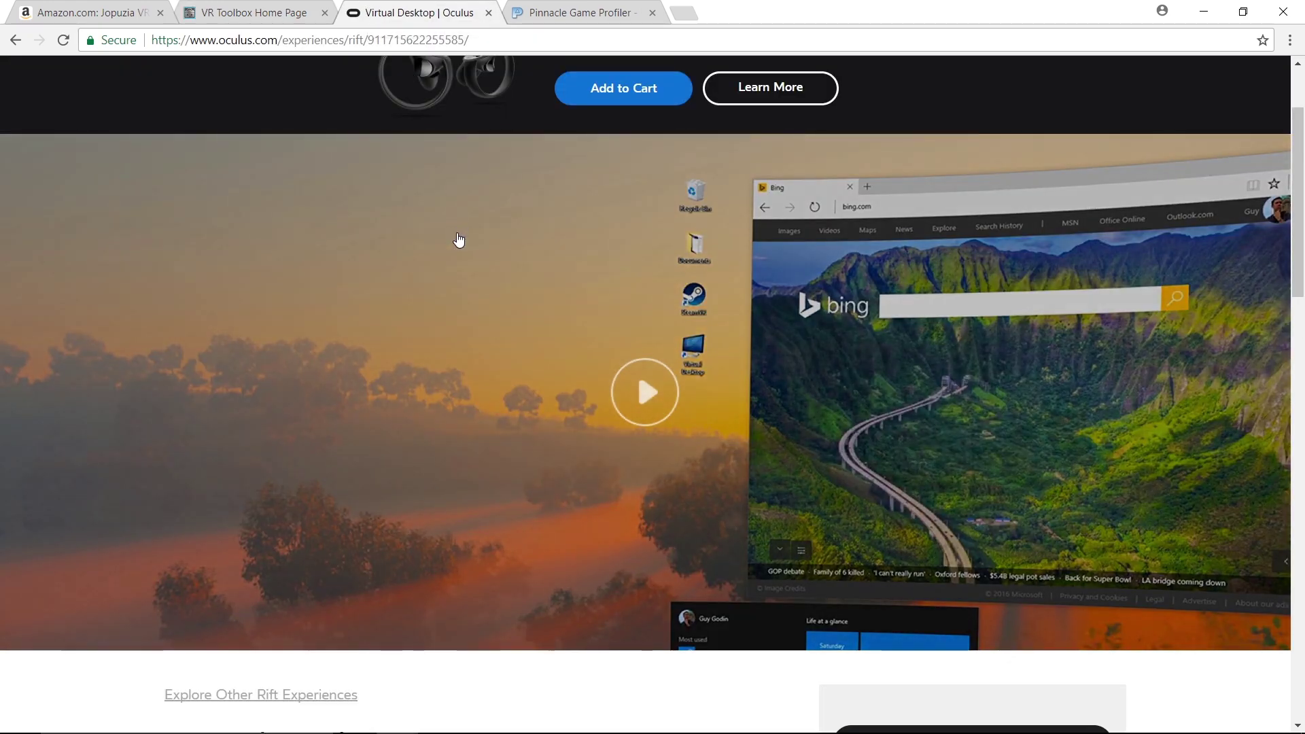
pyautogui.scroll(-9, 458, 242)
pyautogui.scroll(9, 458, 242)
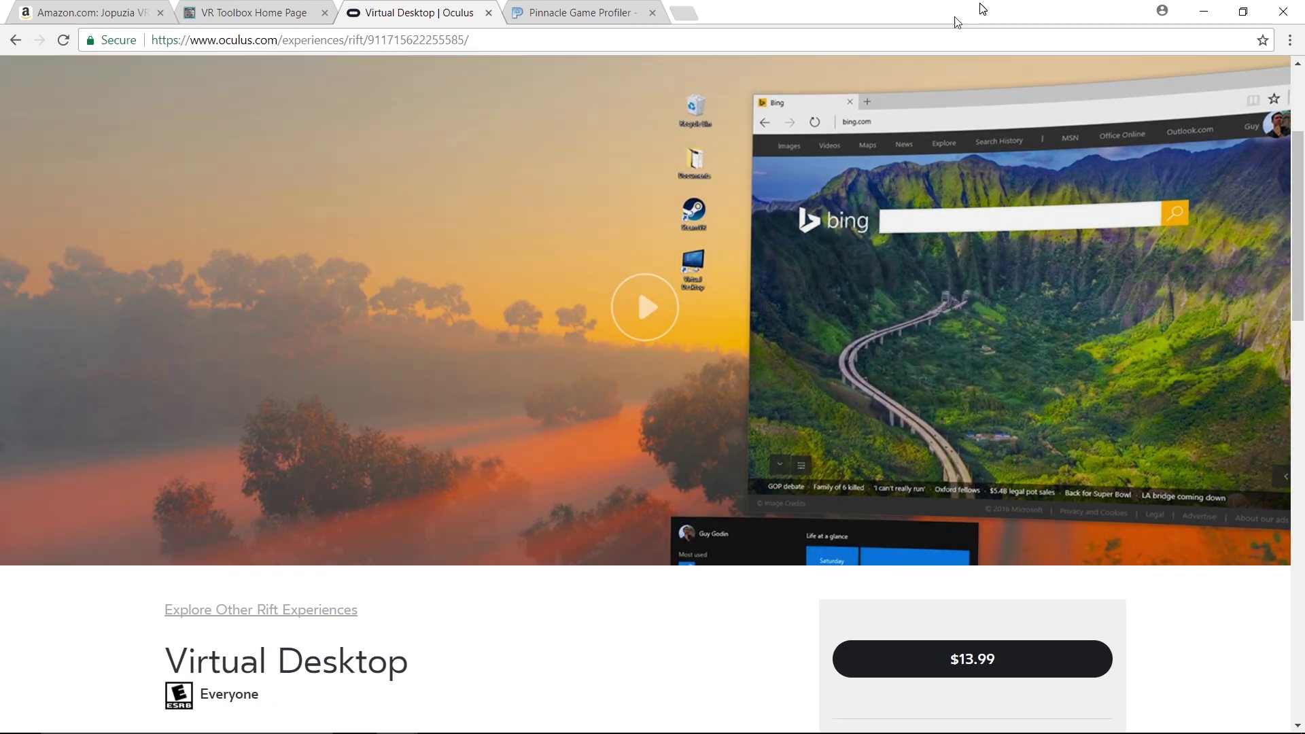
pyautogui.click(1207, 12)
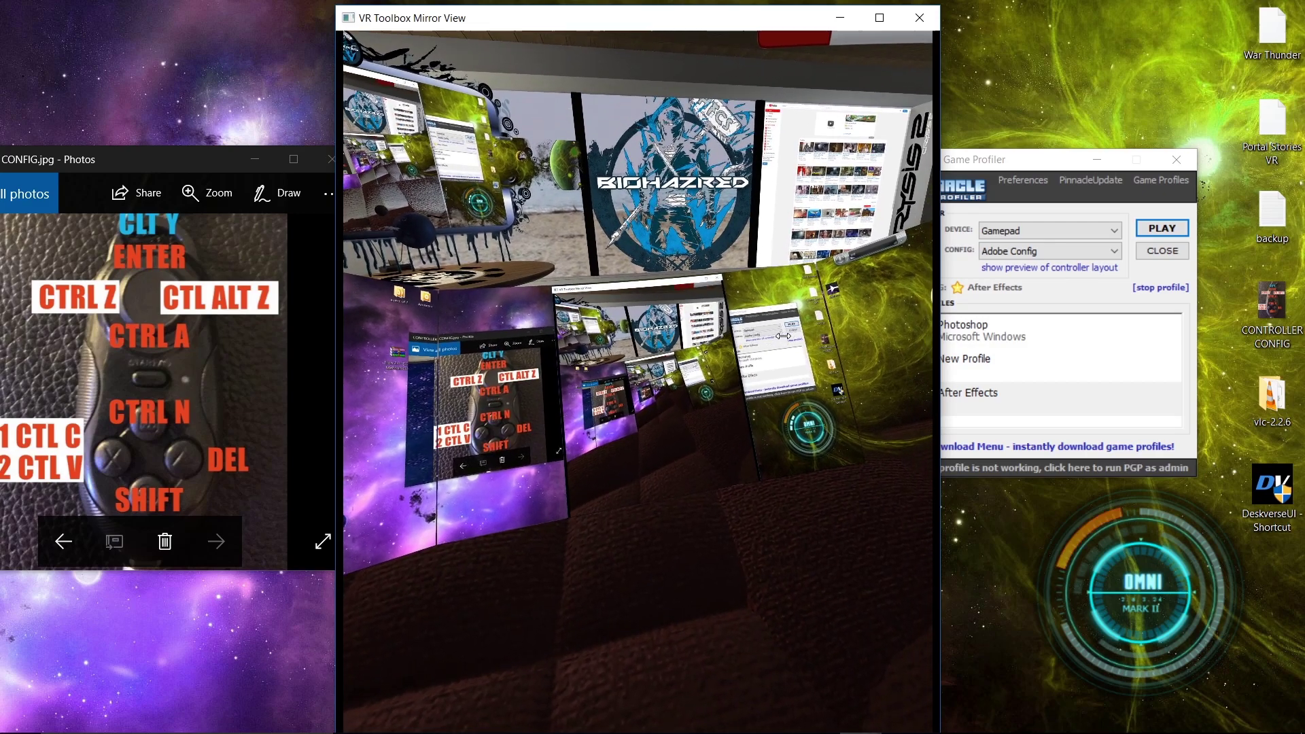
# Open the GeForce Experience recording overlay with Alt+Z
pyautogui.hotkey('alt', 'z')
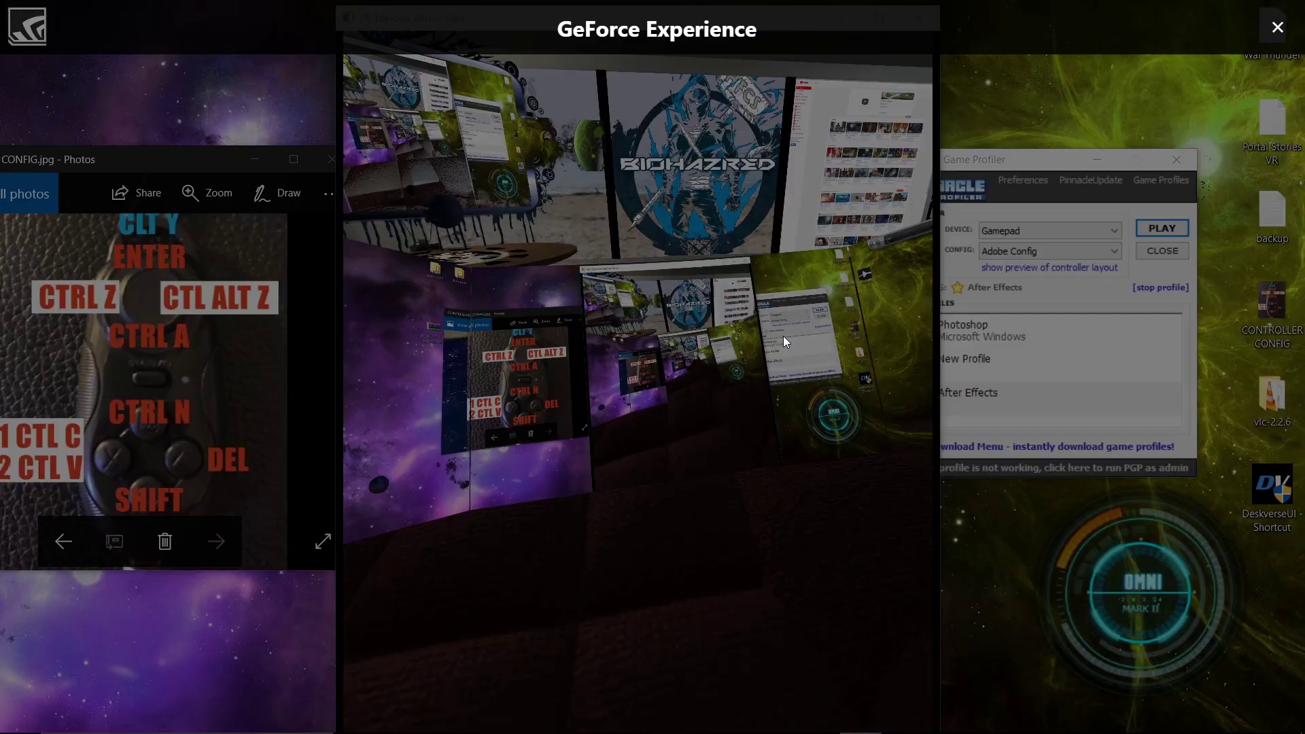